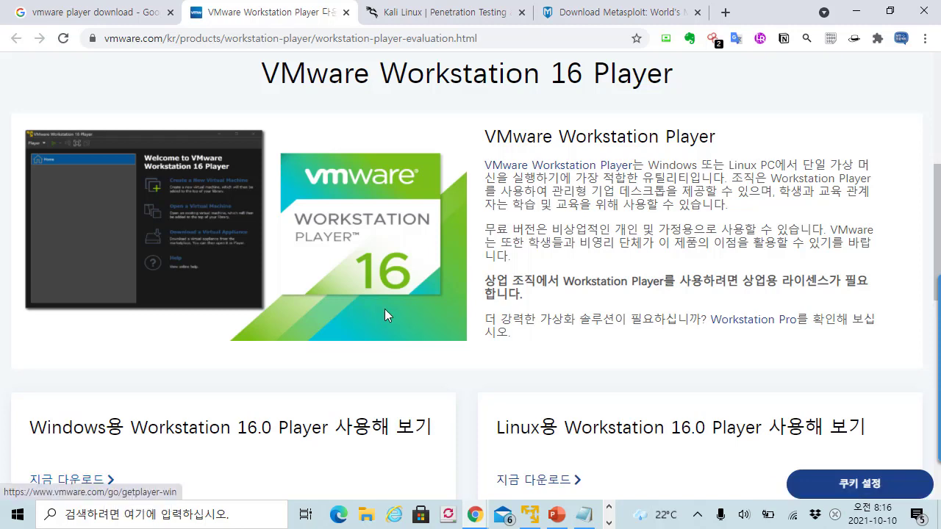
- Scroll the VMware Workstation Player page to review the Windows and Linux 16.0 Player downloads
scroll(517, 309, "down", 2)
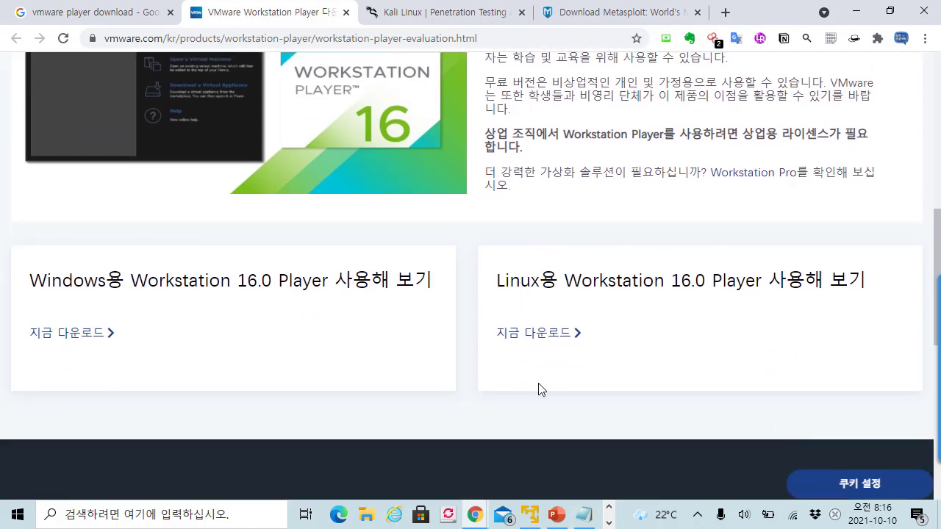
scroll(376, 203, "up", 2)
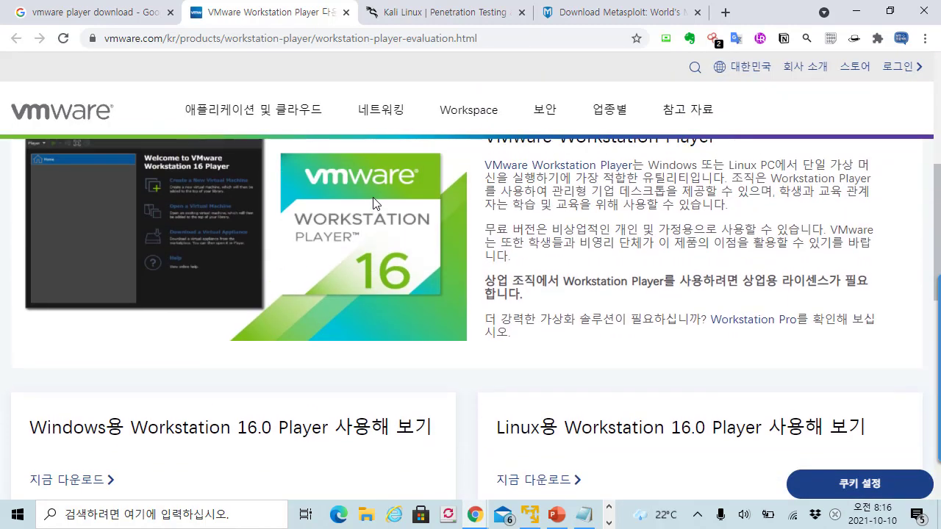
scroll(375, 203, "up", 3)
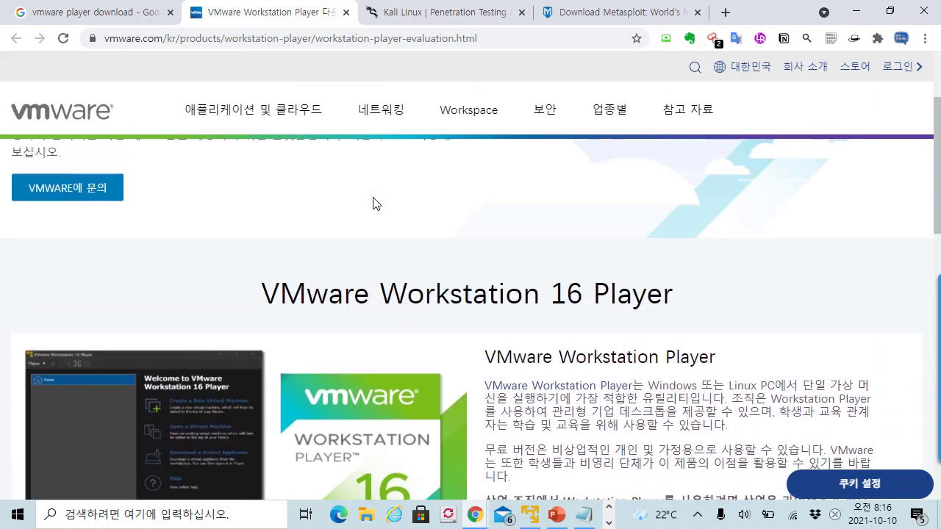
scroll(374, 202, "down", 3)
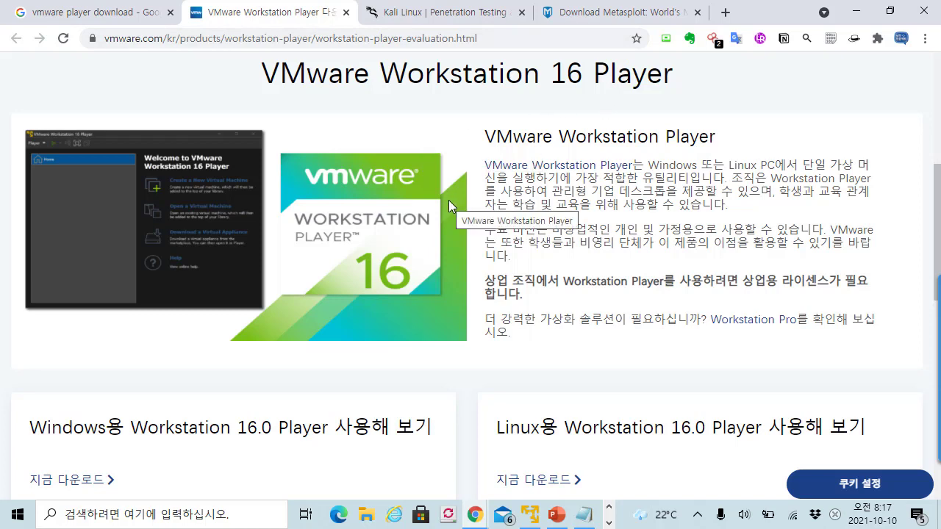
scroll(394, 320, "down", 1)
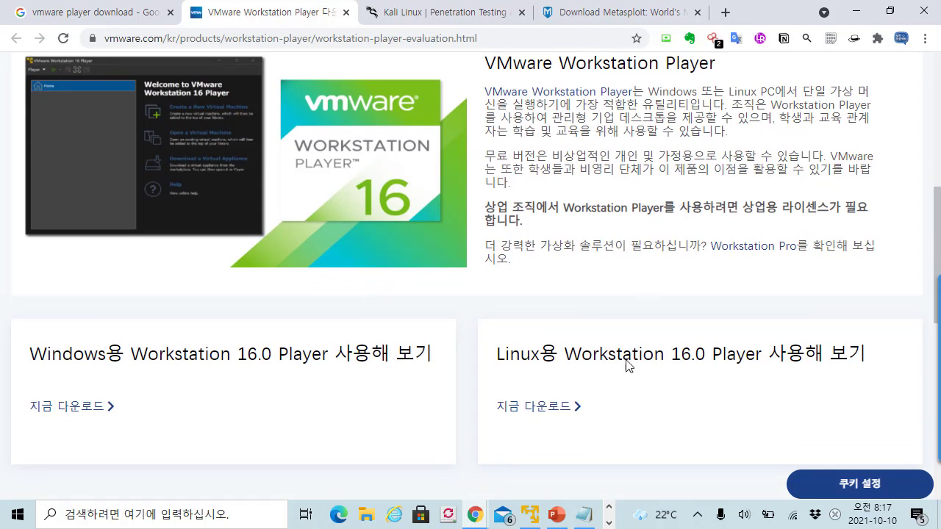
- Minimize Chrome, launch VMware Workstation 16 Player via a 'vmw' search, park it top-left, return to Chrome
left_click(853, 9)
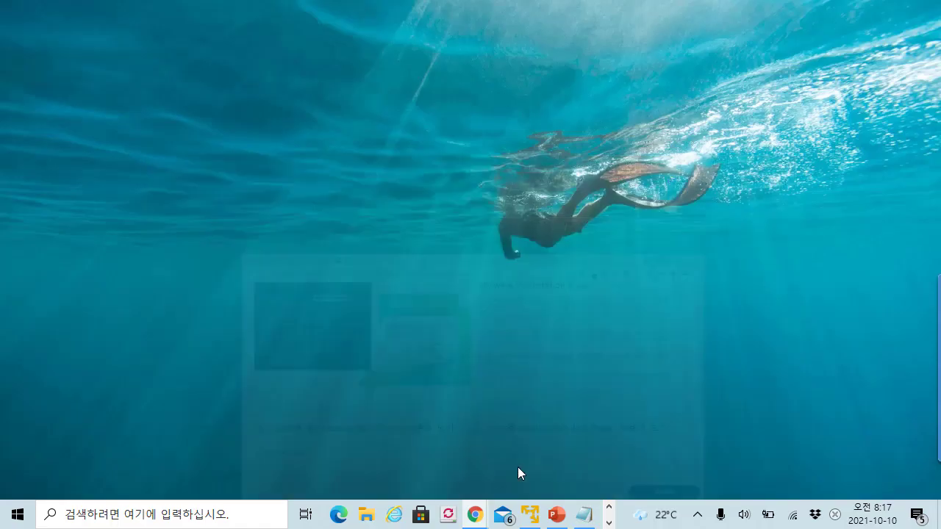
key("super")
type("vmw")
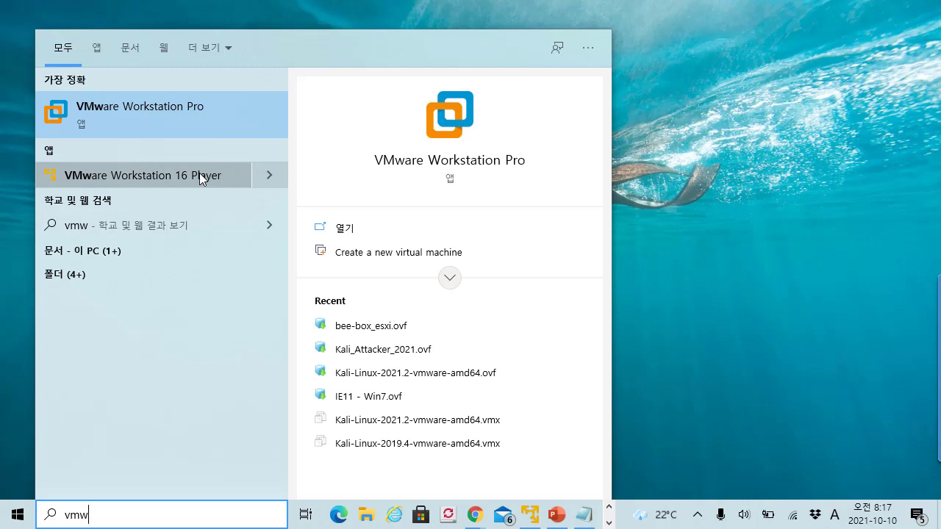
left_click(199, 174)
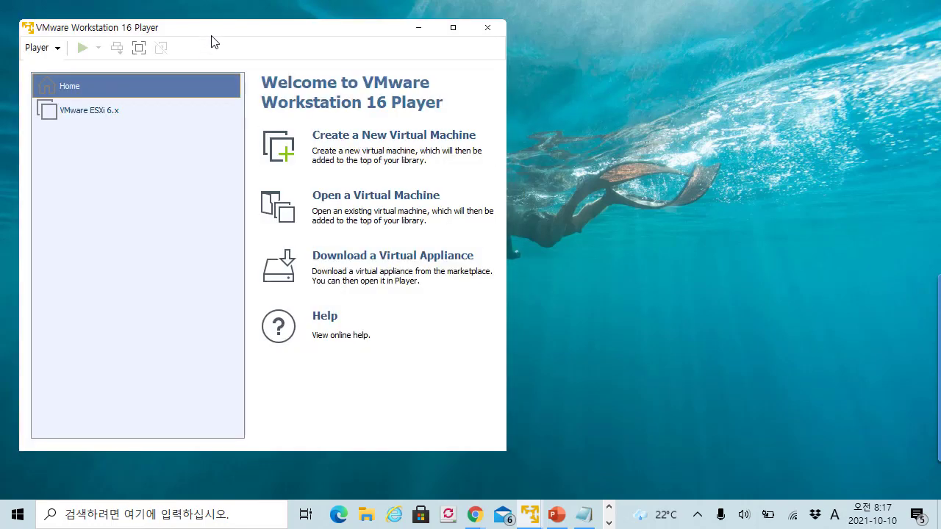
mouse_move(211, 35)
left_mouse_down()
mouse_move(199, 31)
mouse_move(367, 80)
mouse_move(166, 21)
mouse_move(221, 27)
left_mouse_up()
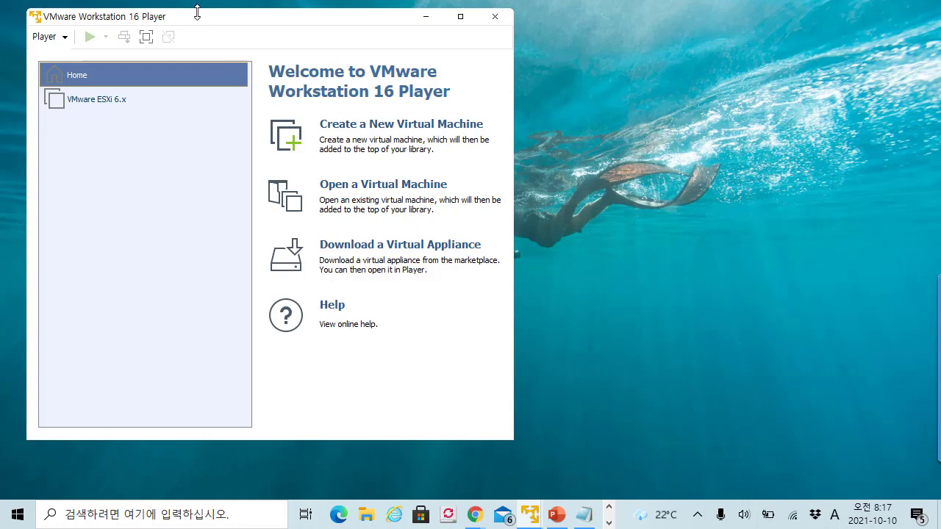
mouse_move(474, 512)
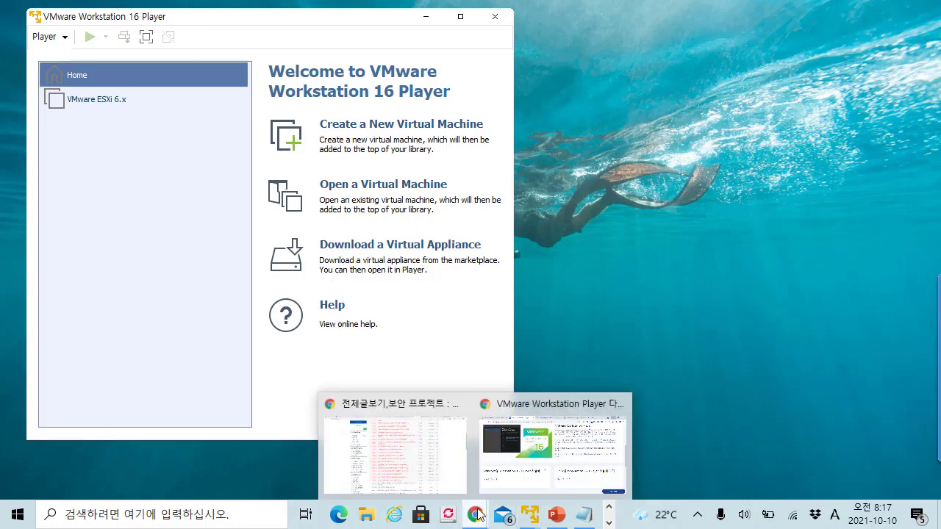
left_click(536, 426)
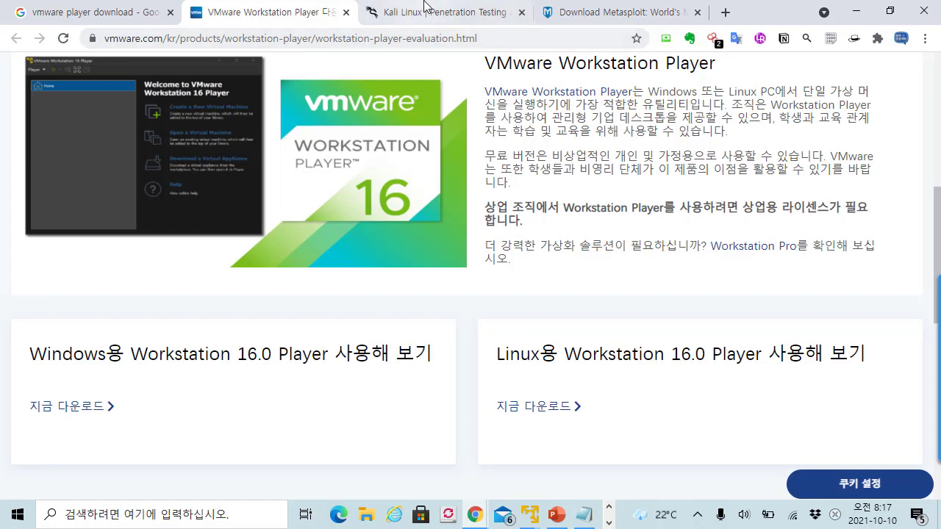
- Switch to the Kali Linux site and open its Get Kali download page
left_click(425, 7)
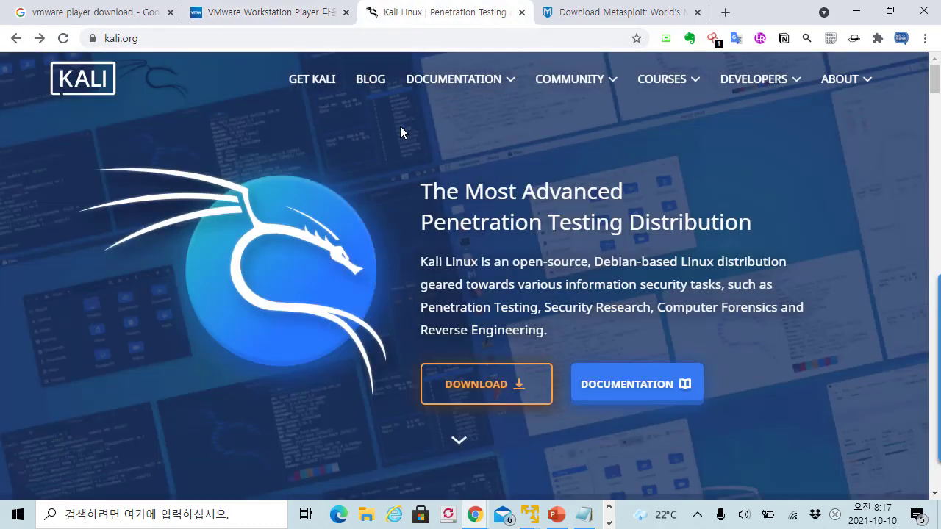
left_click(245, 37)
left_click(245, 36)
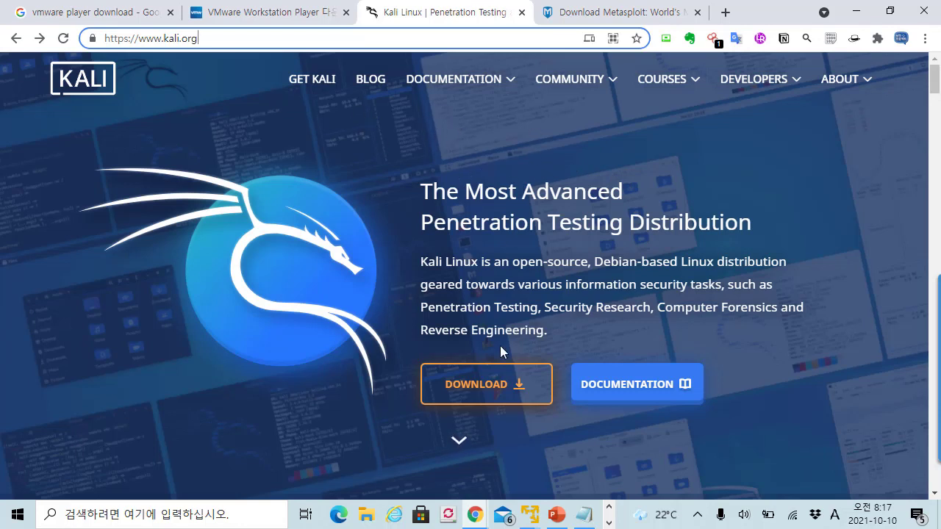
left_click(503, 388)
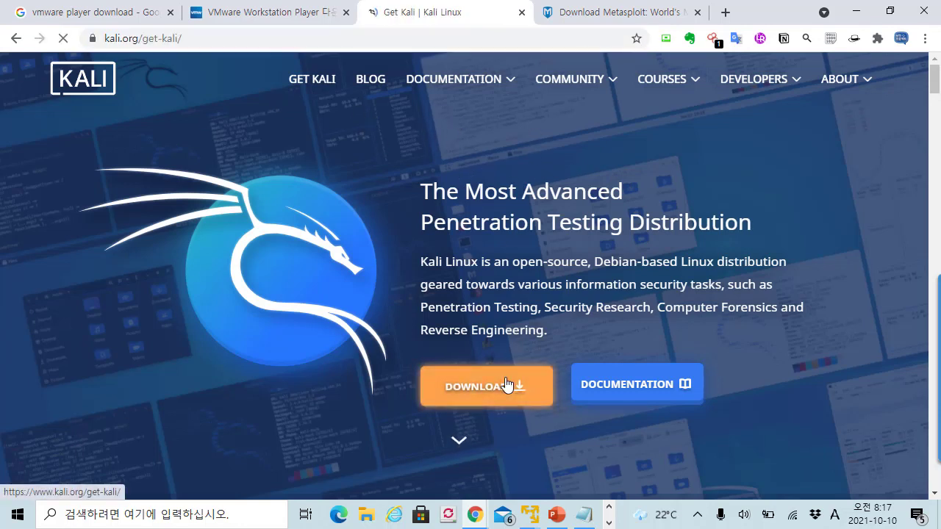
mouse_move(485, 94)
- Jump to the Virtual Machines section listing the 64-bit VMware (2.7G) and VirtualBox (4.0G) images
scroll(489, 178, "down", 1)
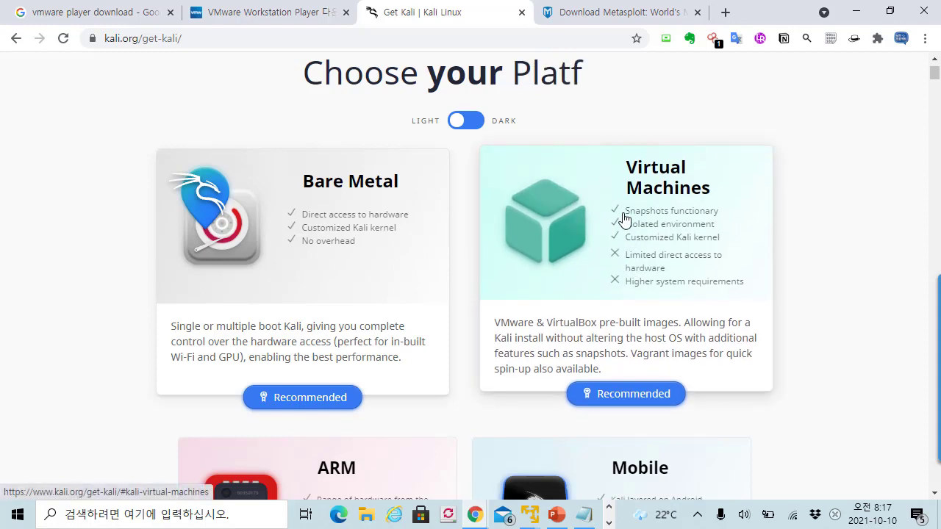
left_click(670, 229)
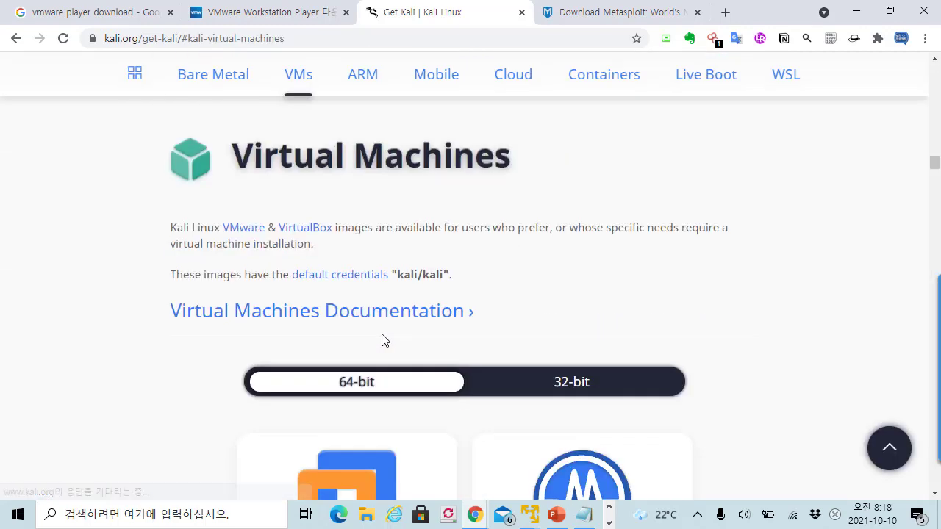
scroll(419, 264, "down", 2)
scroll(422, 269, "down", 1)
scroll(340, 290, "up", 1)
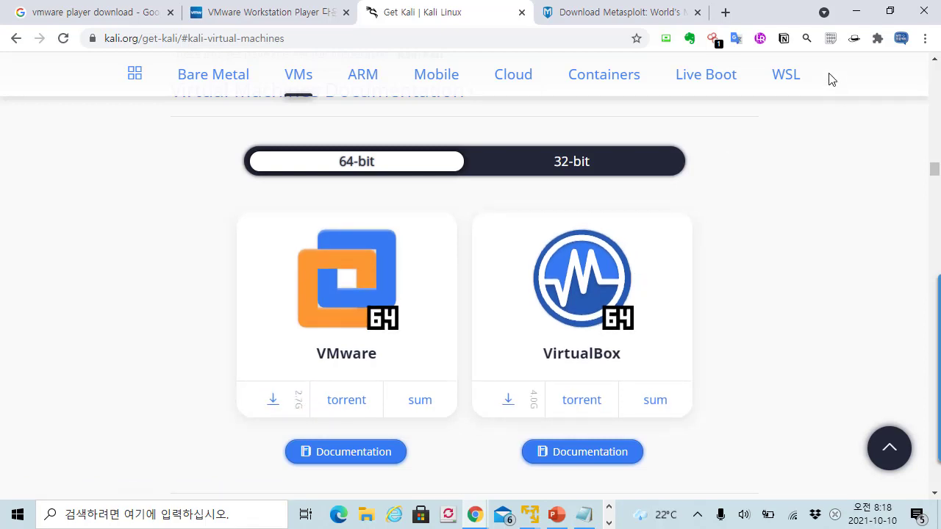
left_click(925, 38)
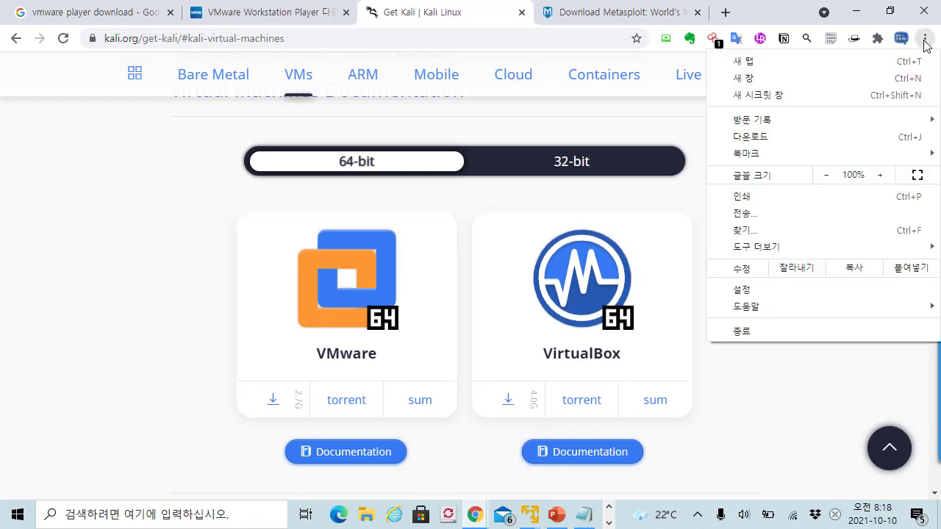
- Confirm kali-linux-2021.3-vmware-amd64.7z is in Chrome's downloads list, then close the downloads page
left_click(768, 137)
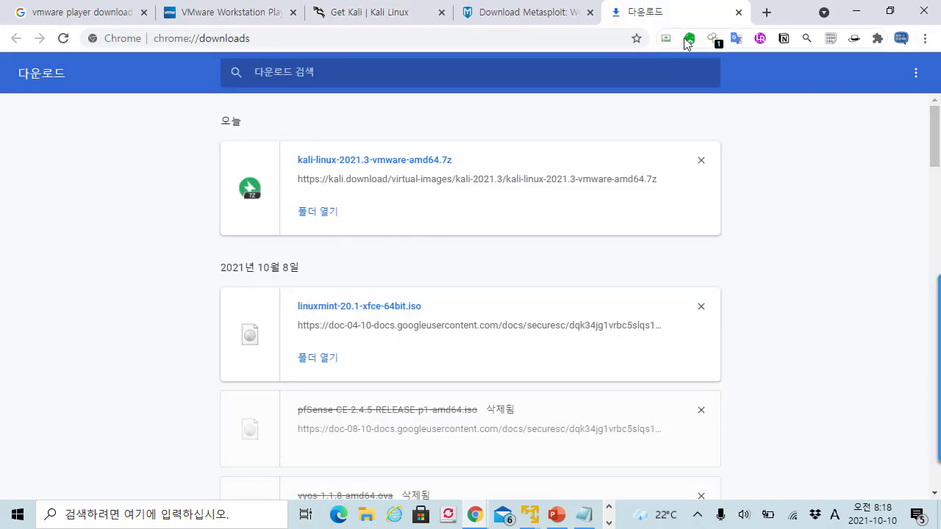
left_click(737, 13)
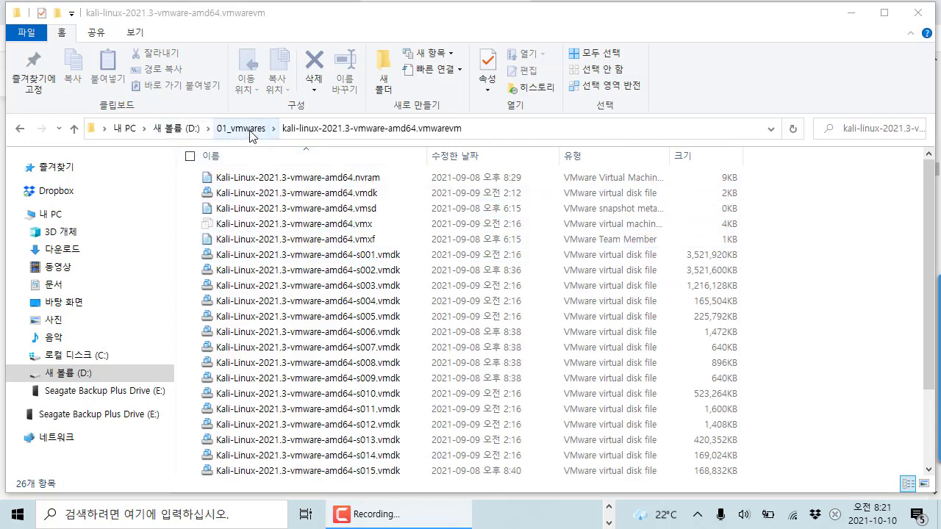
- Select the Kali VM folder's full path in File Explorer's address bar
left_click(500, 136)
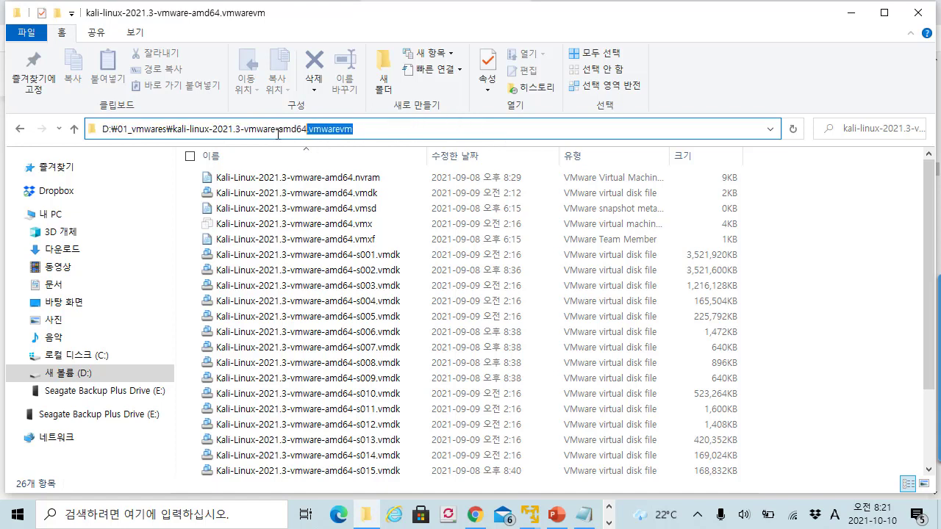
left_click(373, 131)
double_click(378, 130)
key("ctrl+c")
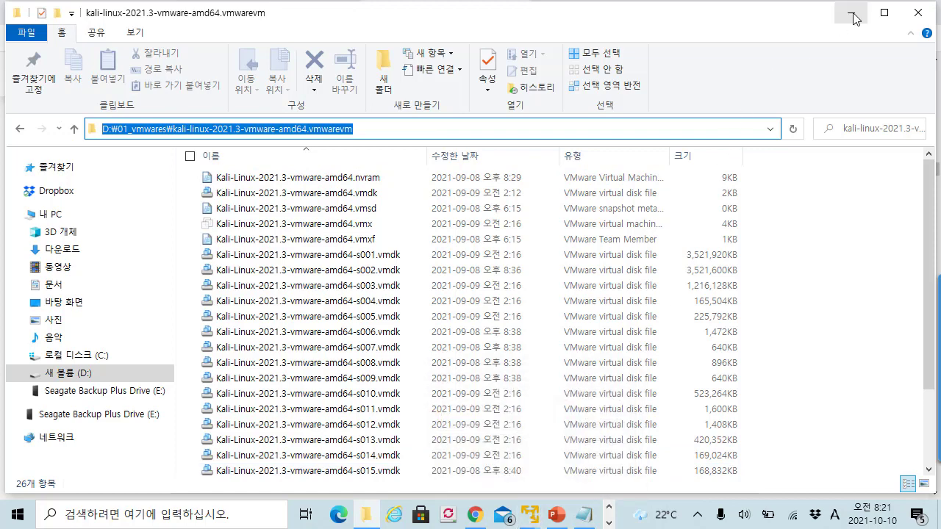
- Bring the VMware Player window forward, resize and position it, and minimize File Explorer and Chrome
mouse_move(540, 514)
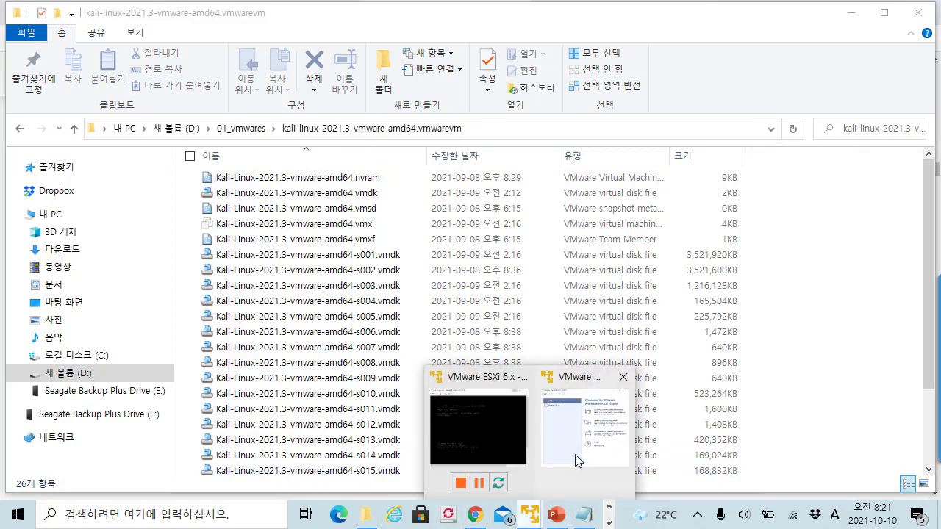
left_click(577, 455)
left_click_drag(193, 22, 357, 51)
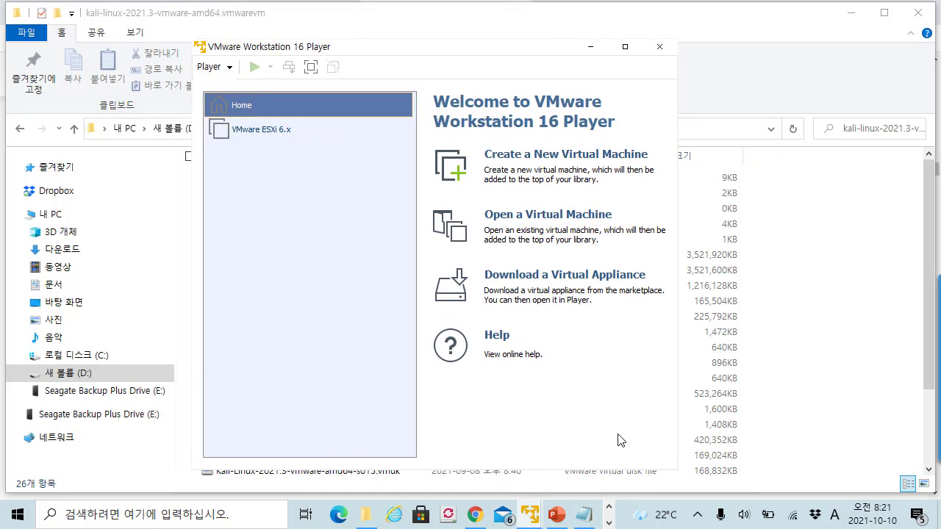
left_click_drag(677, 468, 755, 468)
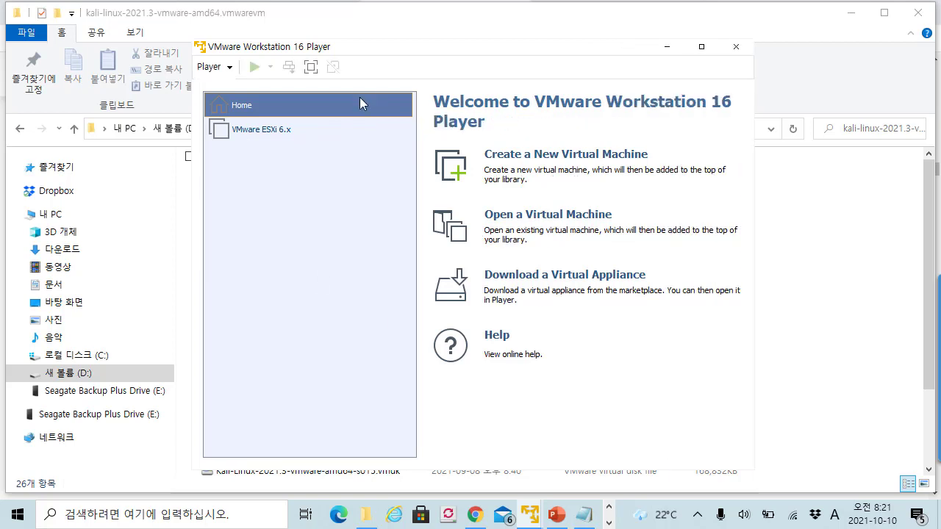
left_click_drag(314, 57, 217, 56)
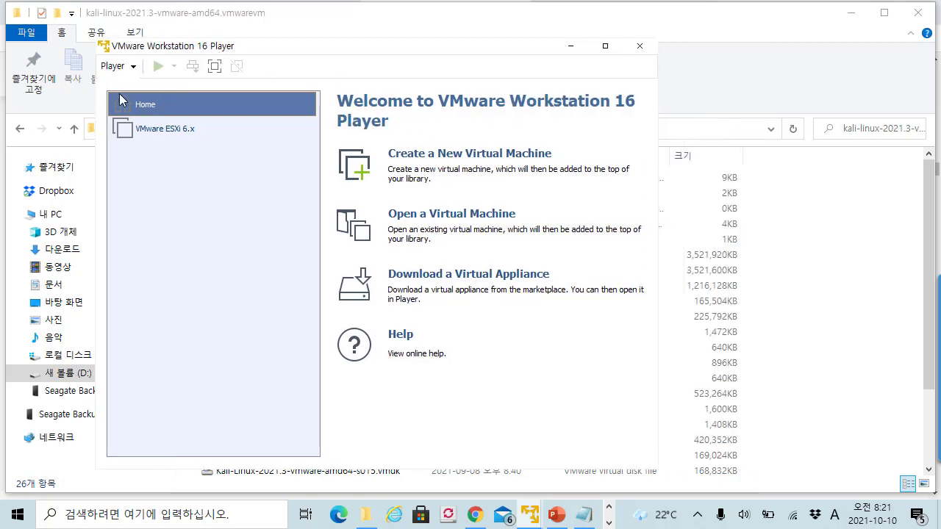
left_click(851, 12)
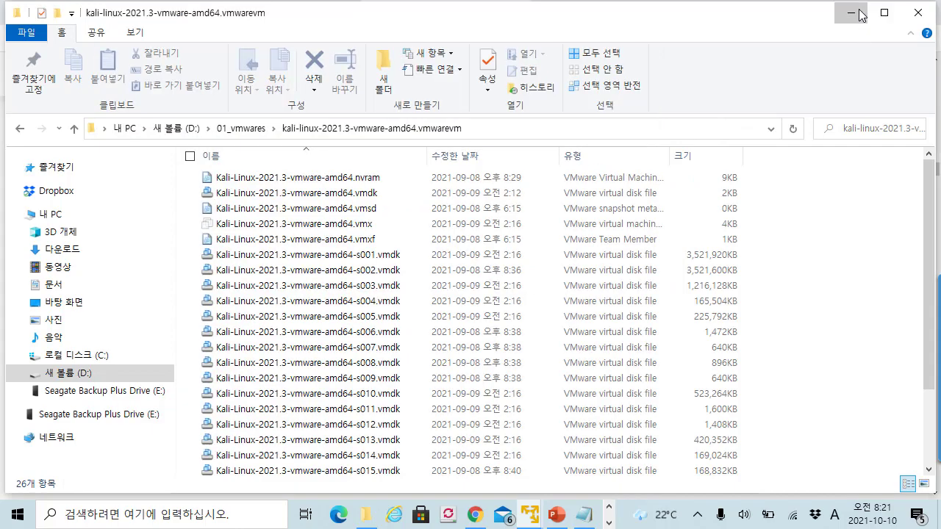
left_click(856, 12)
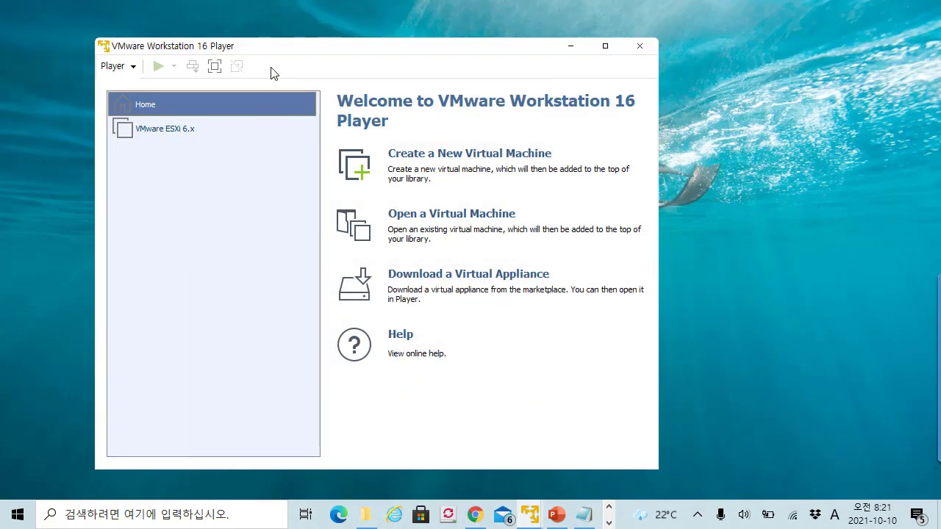
left_click_drag(280, 46, 278, 41)
- Open the Open Virtual Machine dialog and navigate to the pasted Kali VM folder path
left_click(128, 65)
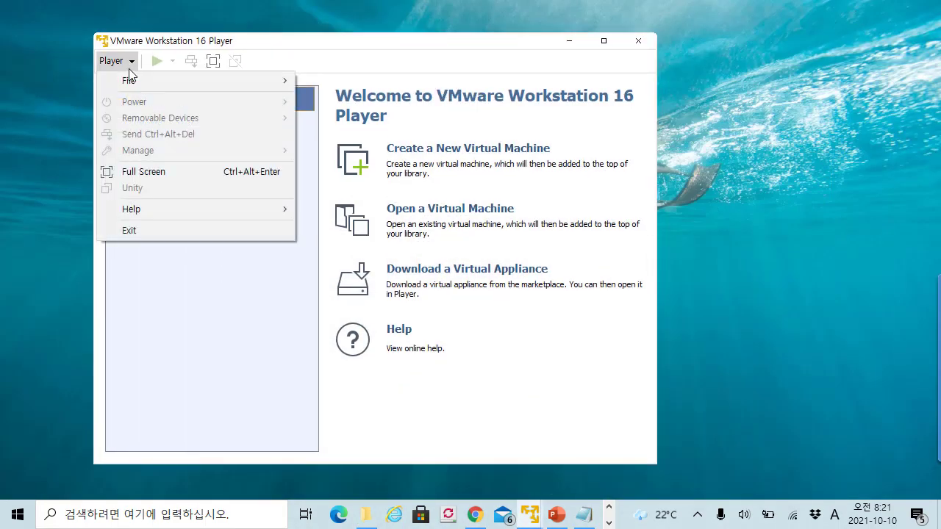
mouse_move(126, 81)
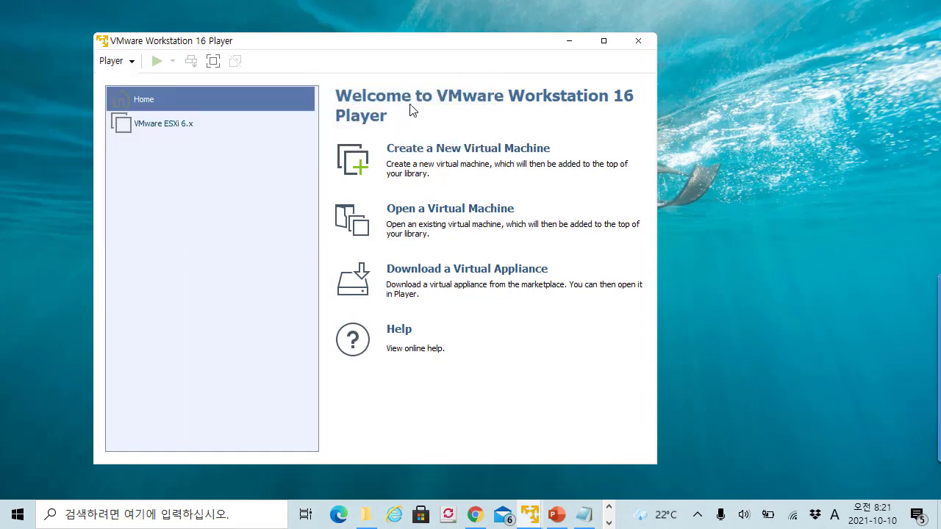
key("ctrl+o")
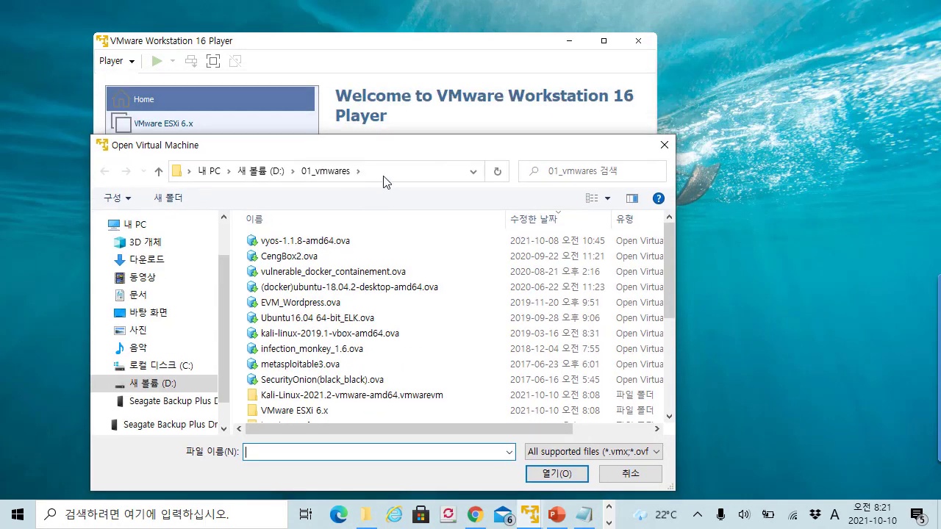
left_click(386, 170)
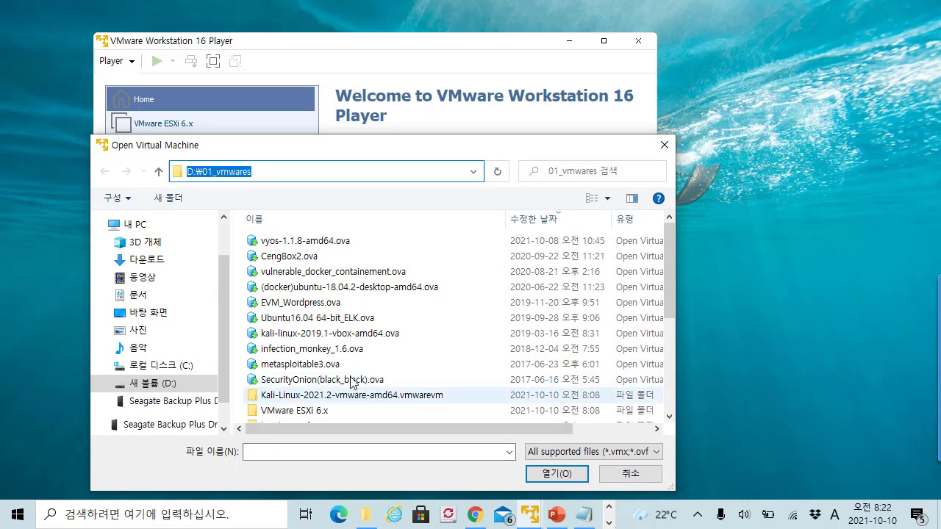
key("ctrl+v")
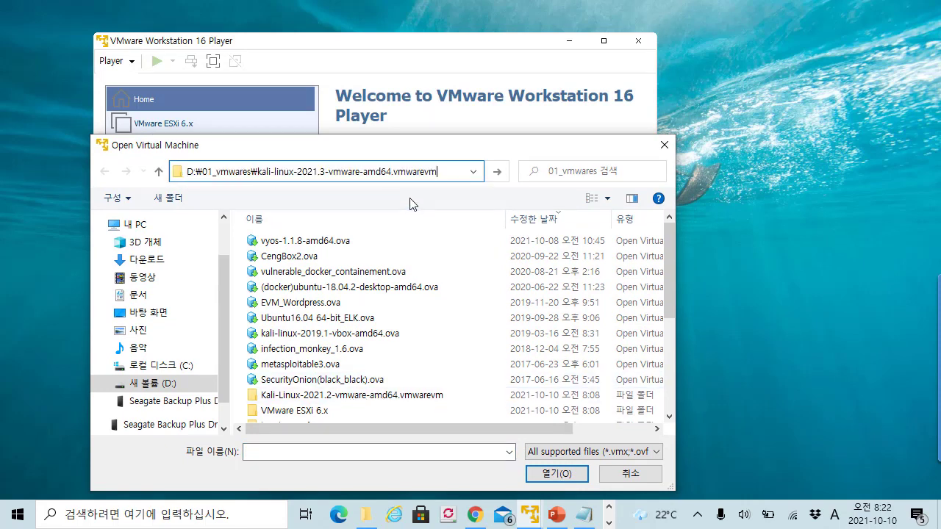
key("Return")
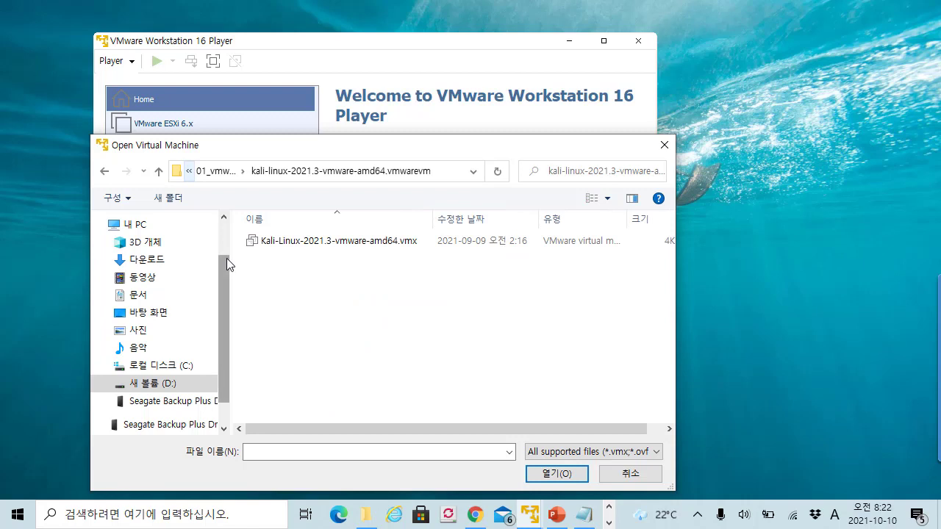
- Open Kali-Linux-2021.3-vmware-amd64.vmx to add the VM to the Player library
left_click_drag(233, 259, 215, 272)
left_click(427, 241)
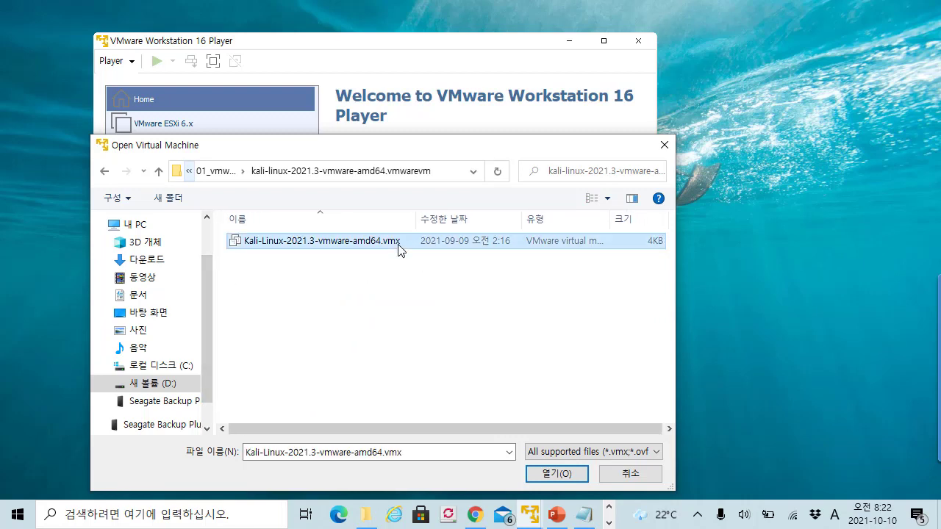
left_click_drag(368, 151, 375, 107)
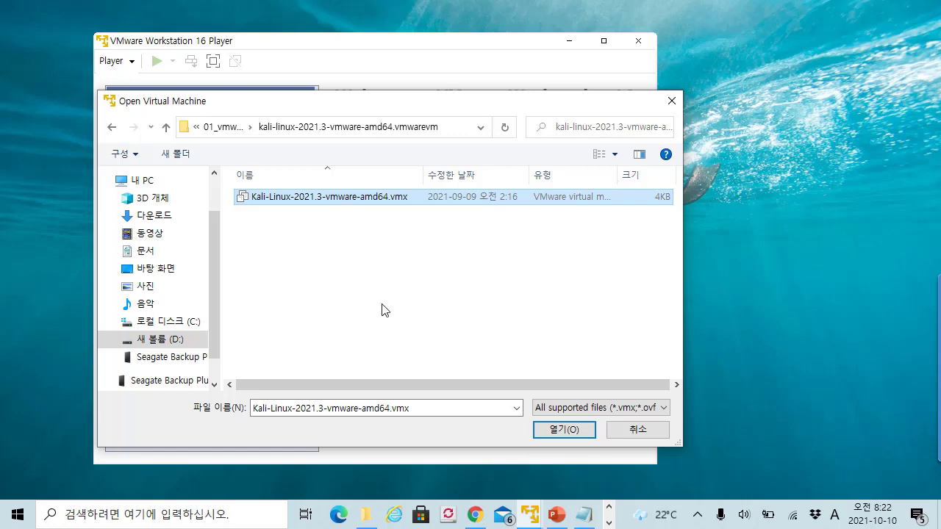
left_click(381, 208)
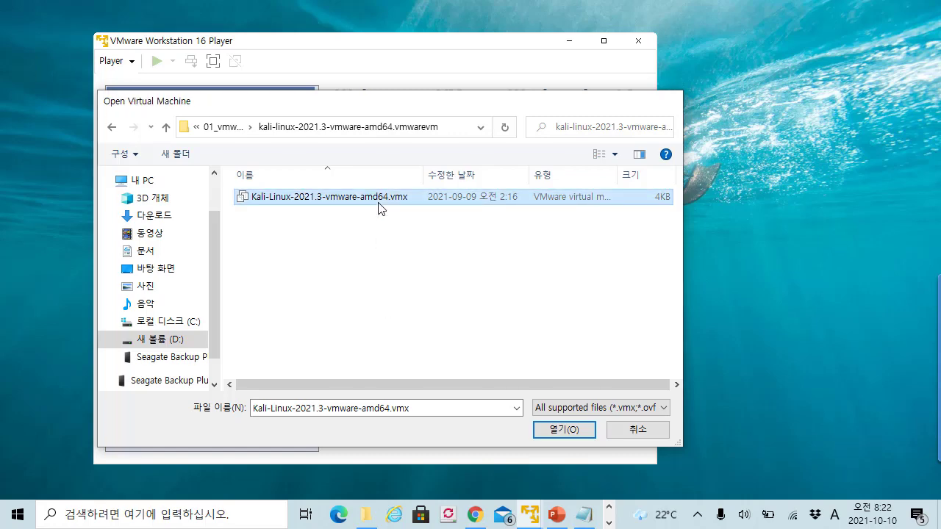
double_click(377, 203)
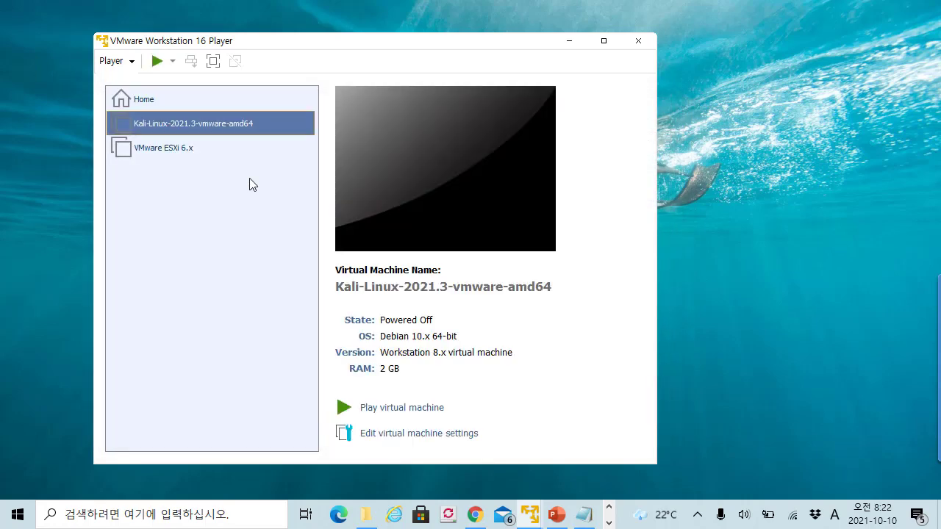
left_click_drag(287, 38, 259, 25)
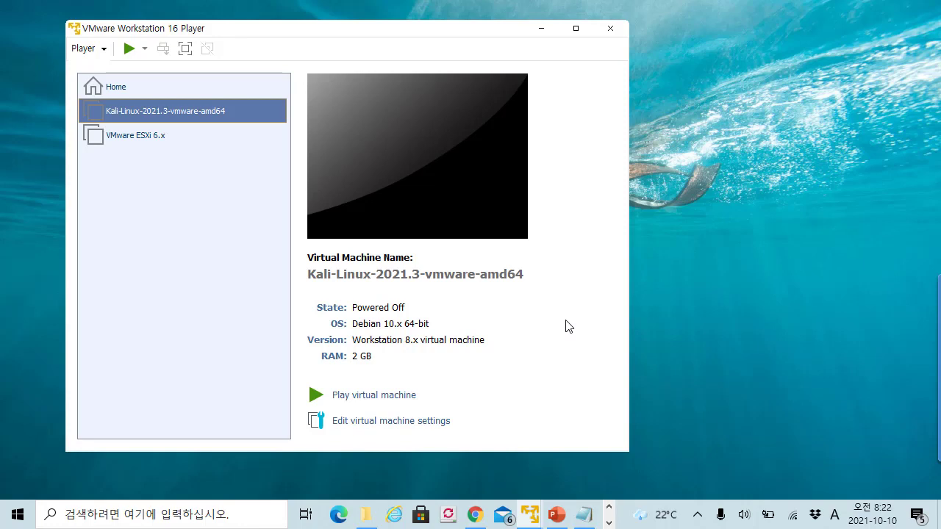
mouse_move(567, 262)
left_mouse_down()
mouse_move(558, 317)
mouse_move(578, 293)
left_mouse_up()
mouse_move(597, 272)
left_mouse_down()
mouse_move(593, 306)
mouse_move(620, 288)
left_mouse_up()
left_click_drag(608, 293, 611, 319)
mouse_move(638, 262)
left_mouse_down()
mouse_move(638, 316)
mouse_move(658, 297)
mouse_move(632, 309)
mouse_move(510, 308)
mouse_move(687, 259)
mouse_move(653, 338)
left_mouse_up()
left_click_drag(704, 321, 710, 331)
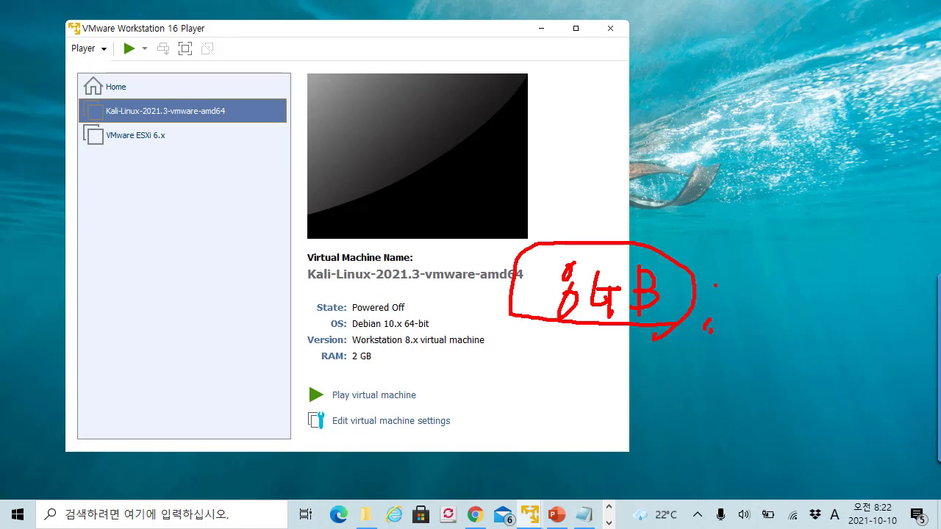
left_click_drag(712, 285, 763, 287)
left_click_drag(756, 277, 754, 300)
left_click_drag(796, 257, 796, 313)
left_click_drag(828, 254, 818, 301)
left_click_drag(857, 276, 868, 316)
left_click_drag(884, 269, 884, 318)
mouse_move(888, 277)
left_mouse_down()
mouse_move(900, 279)
mouse_move(879, 307)
left_mouse_up()
left_click_drag(757, 322, 909, 331)
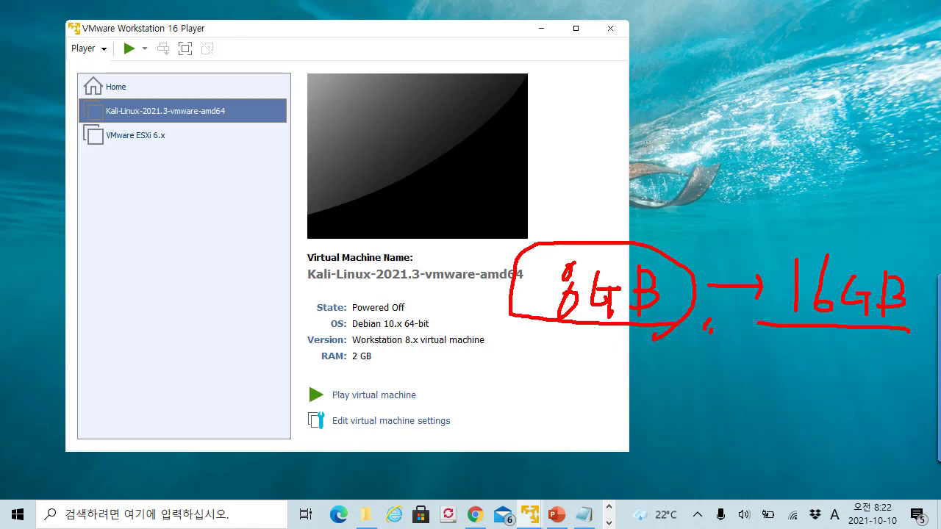
mouse_move(640, 224)
left_mouse_down()
mouse_move(636, 238)
mouse_move(665, 251)
left_mouse_up()
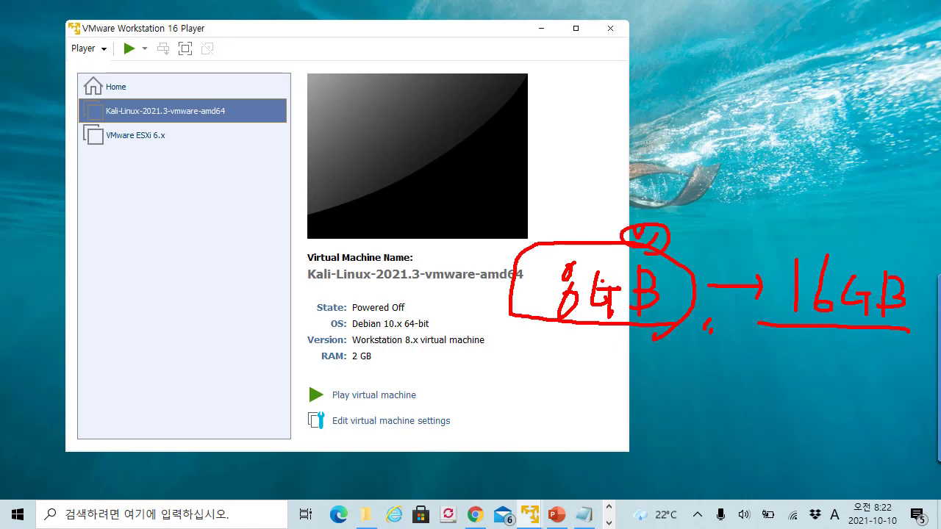
left_click_drag(93, 118, 225, 114)
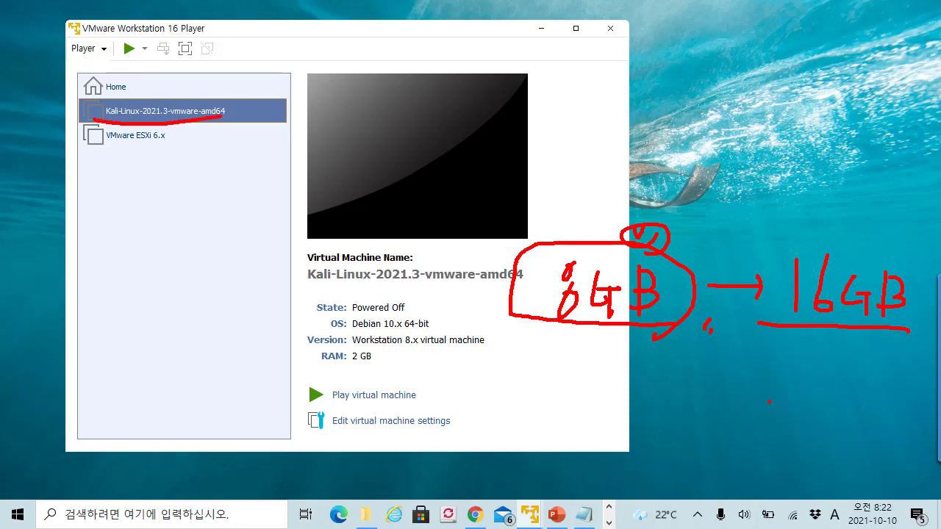
mouse_move(607, 85)
left_mouse_down()
mouse_move(564, 128)
mouse_move(604, 127)
left_mouse_up()
left_click_drag(597, 110, 587, 155)
mouse_move(631, 101)
left_mouse_down()
mouse_move(635, 129)
mouse_move(672, 119)
left_mouse_up()
left_click_drag(661, 124, 649, 157)
left_click_drag(682, 98, 683, 152)
left_click_drag(685, 110, 706, 134)
left_click_drag(645, 163, 639, 216)
left_click_drag(656, 193, 641, 213)
left_click_drag(604, 327, 602, 364)
mouse_move(595, 335)
left_mouse_down()
mouse_move(610, 326)
mouse_move(635, 338)
left_mouse_up()
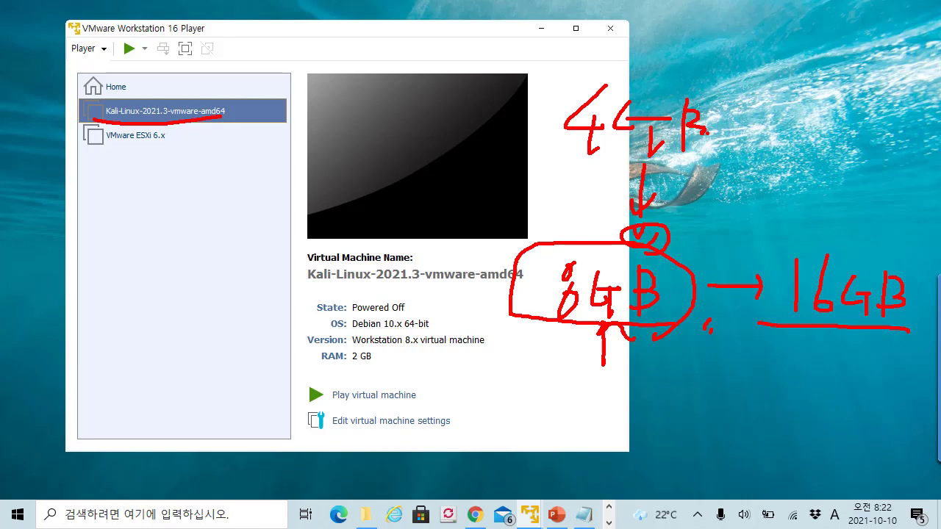
key("Escape")
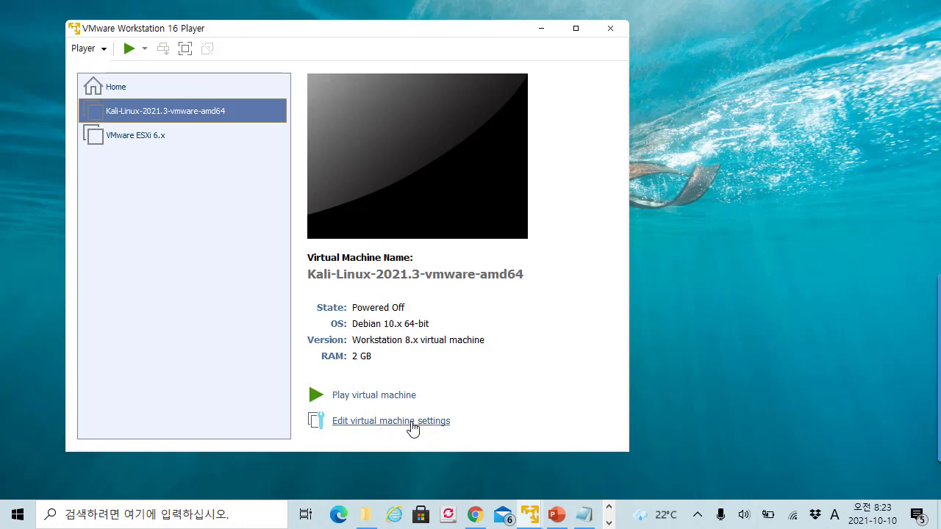
- Open the Kali VM settings and review its processor, memory and hard disk pages
left_click(412, 425)
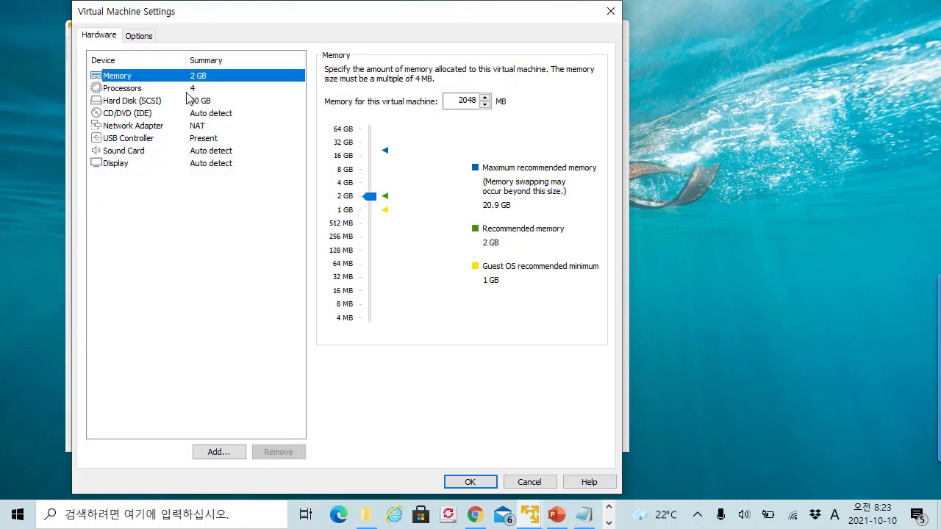
left_click(190, 89)
left_click(194, 78)
left_click(195, 89)
left_click(194, 101)
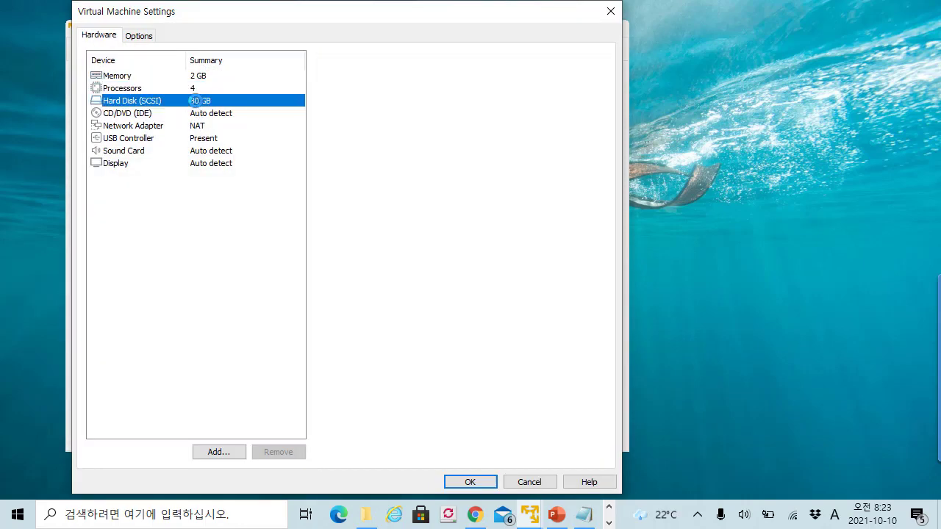
left_click(204, 76)
left_click(203, 101)
left_click(200, 89)
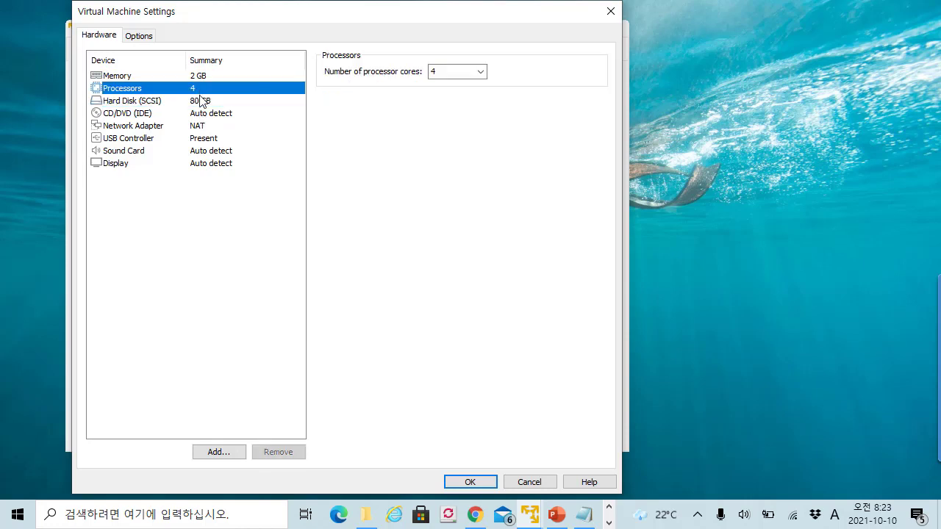
left_click_drag(328, 4, 405, 24)
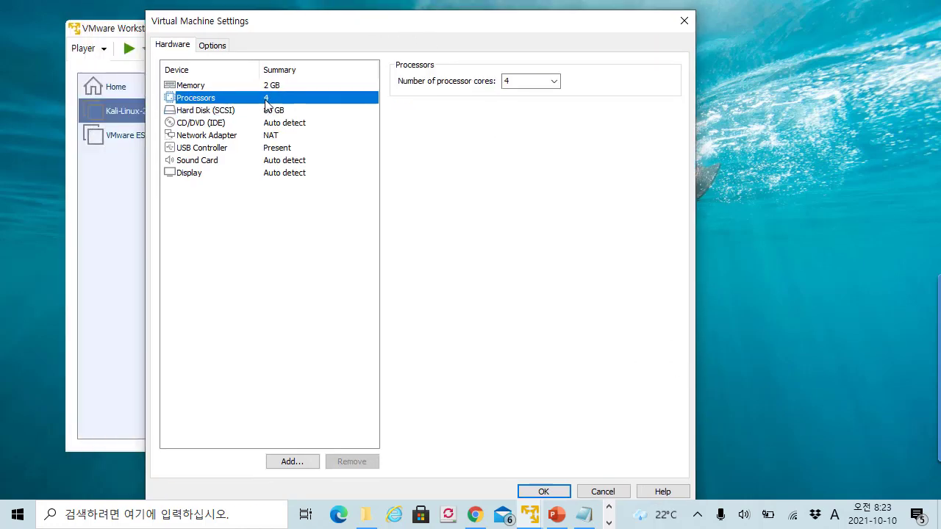
- Keep the processor core count at 4, check the memory page, and close the settings
left_click(557, 84)
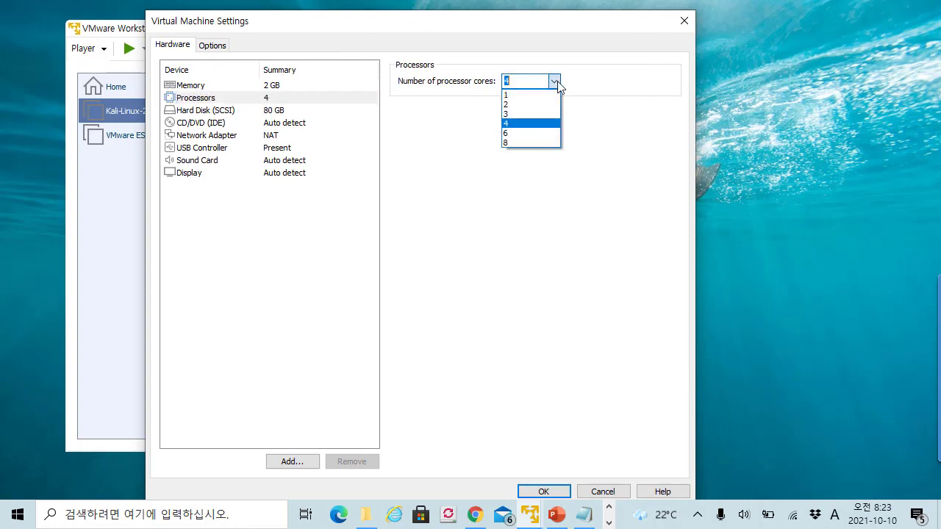
left_click(321, 108)
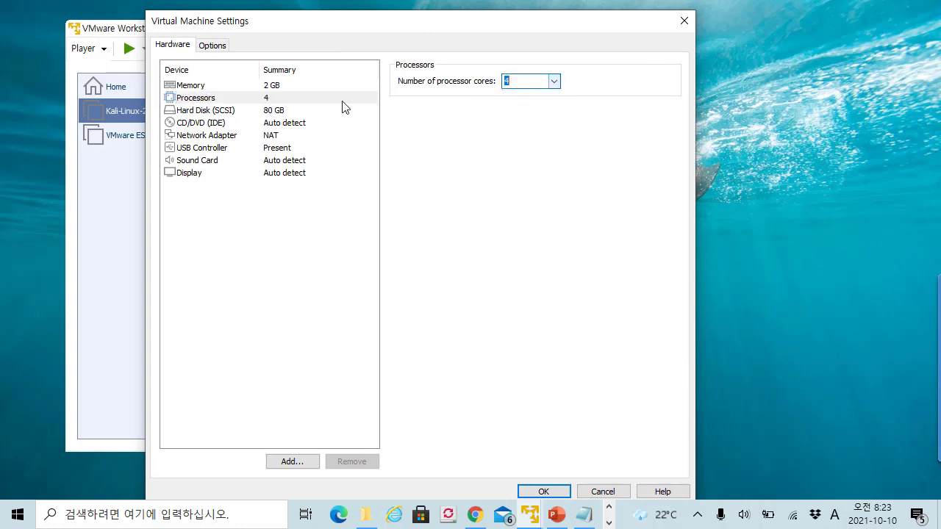
left_click(561, 86)
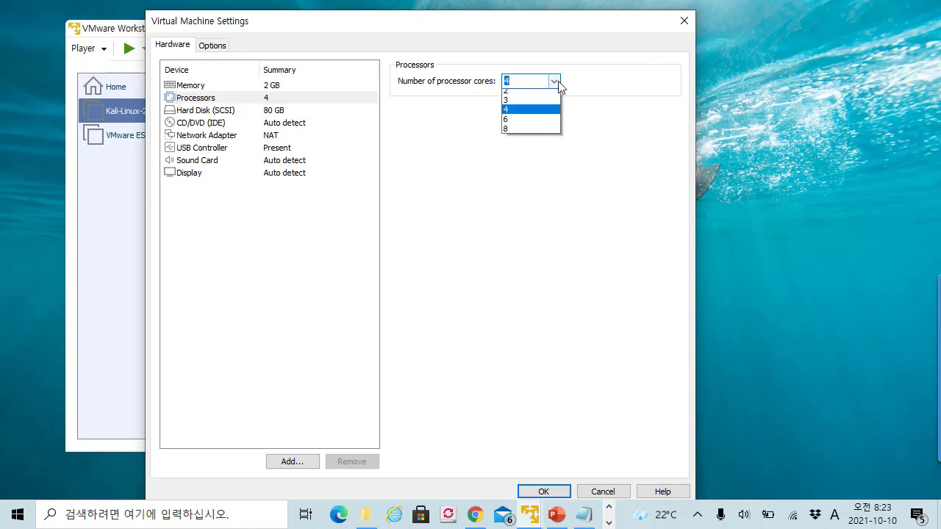
left_click(294, 109)
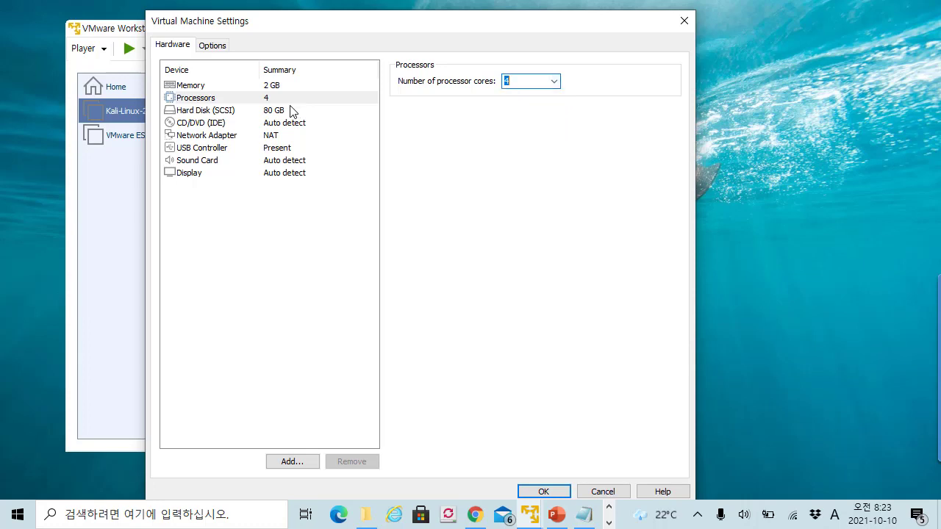
left_click(284, 87)
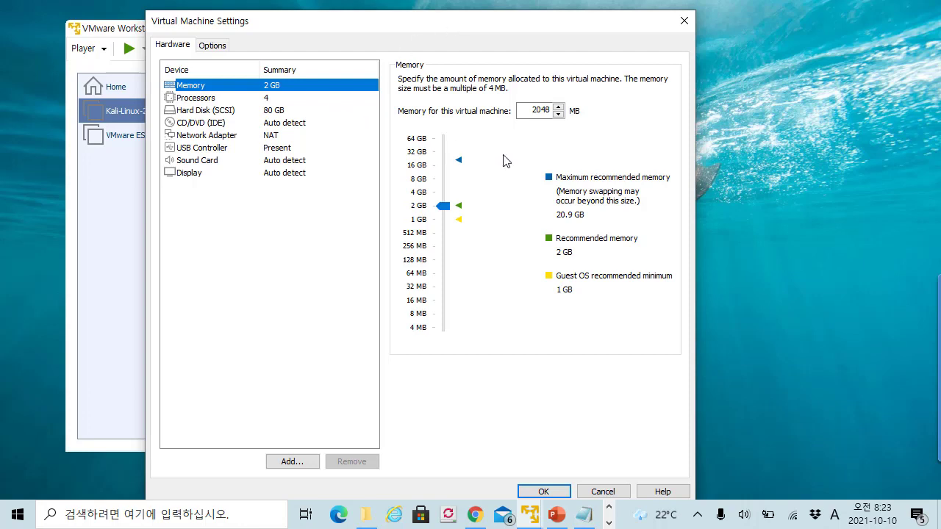
left_click(683, 22)
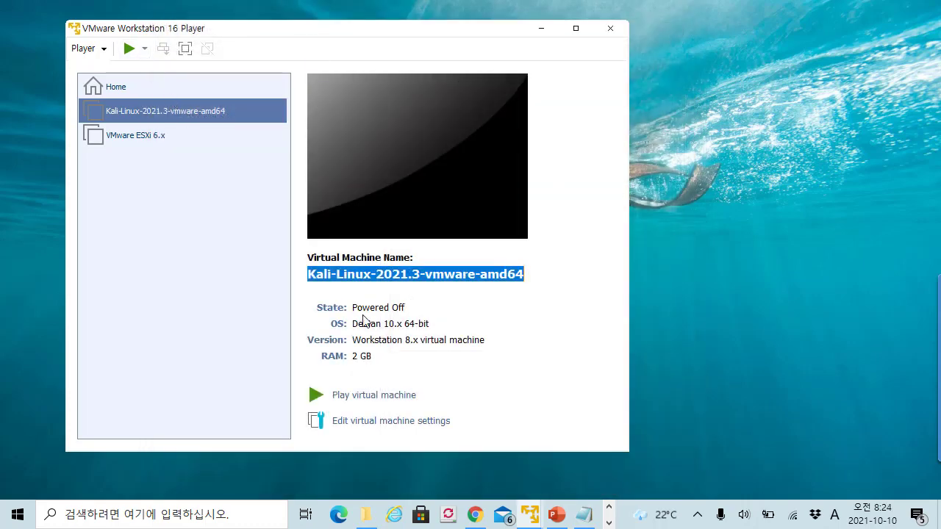
- Reopen the VM settings to confirm the network adapter is NAT, then close without changes
left_click(423, 422)
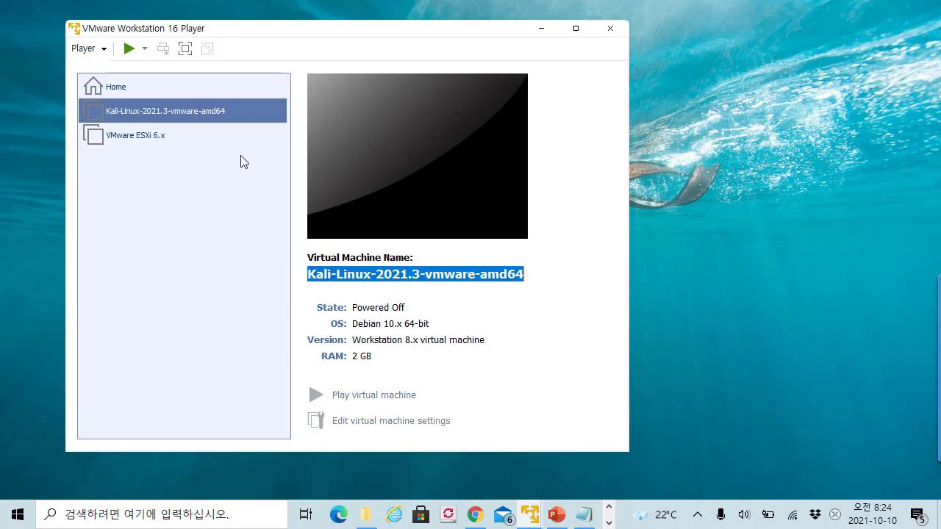
left_click(193, 129)
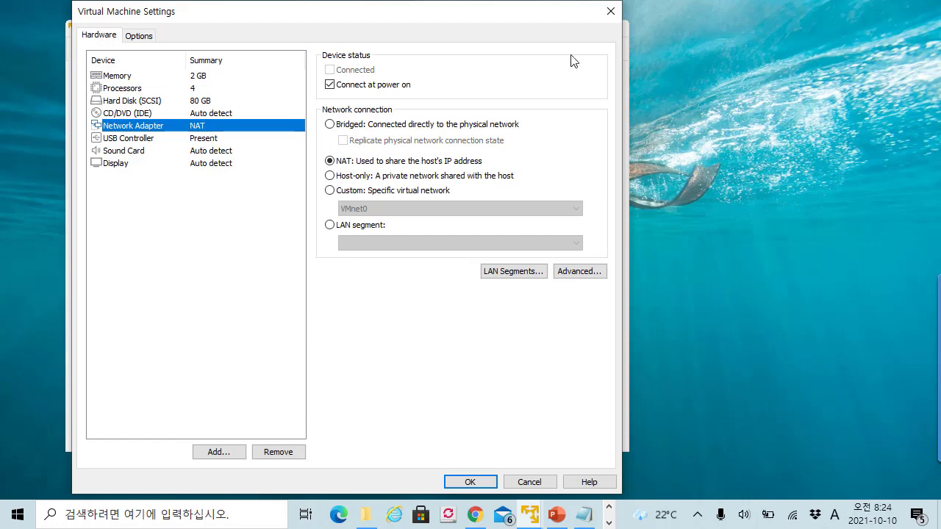
left_click(609, 11)
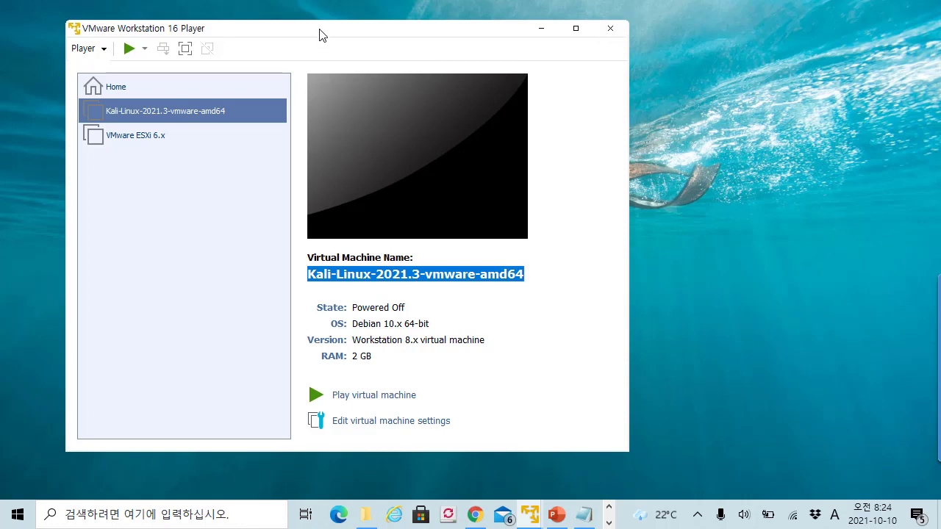
left_click_drag(319, 34, 301, 36)
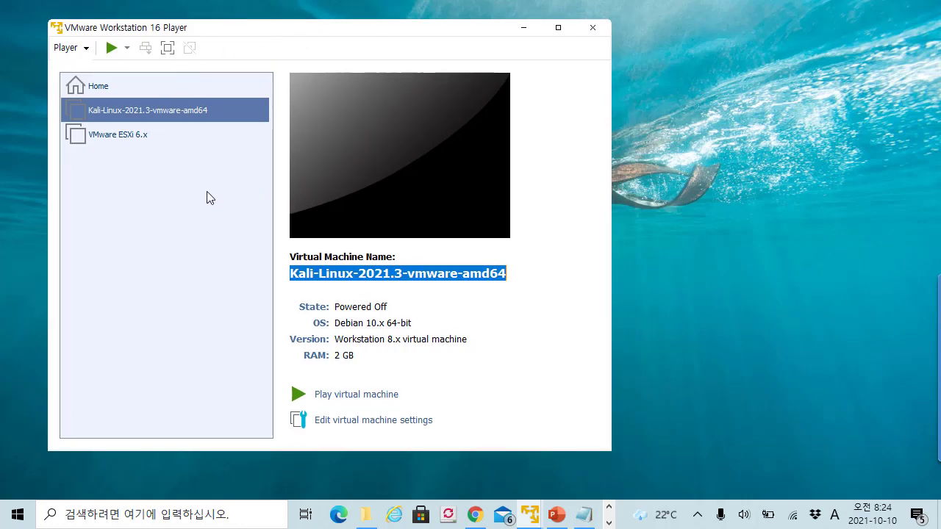
- Power on the Kali VM, answer 'I Copied It', and boot the default Kali GNU/Linux GRUB entry
left_click(389, 395)
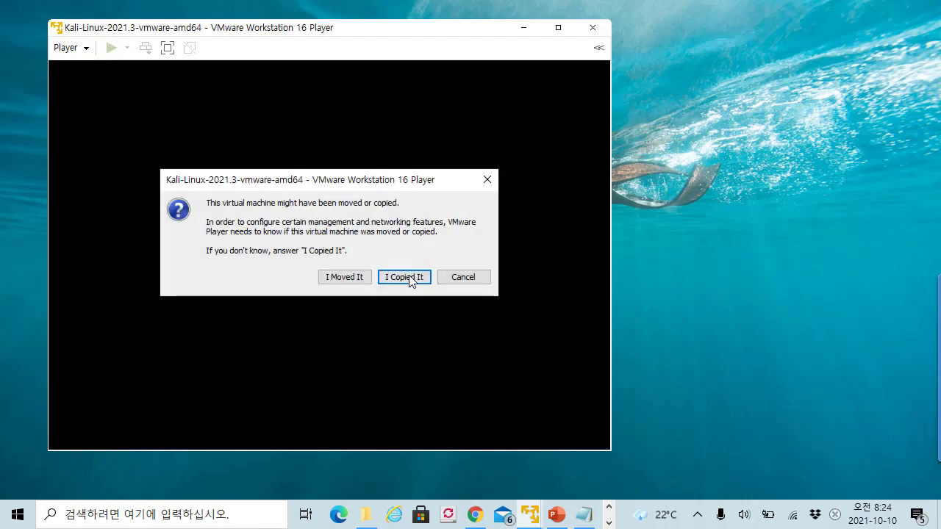
left_click(419, 279)
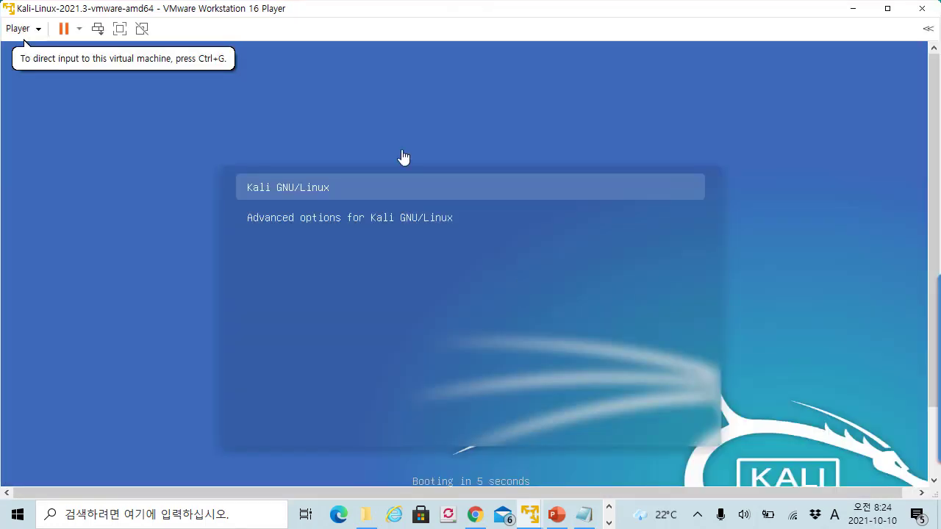
left_click(399, 151)
key("Return")
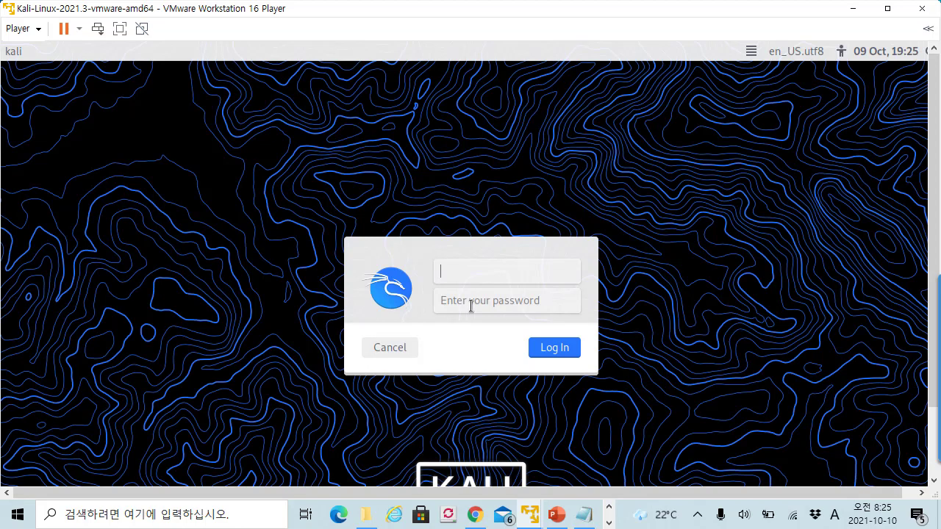
- Log in to Kali with the default username and password
left_click(508, 268)
type("kali")
key("BackSpace")
key("BackSpace")
key("BackSpace")
key("BackSpace")
type("ka")
key("Tab")
type("kali")
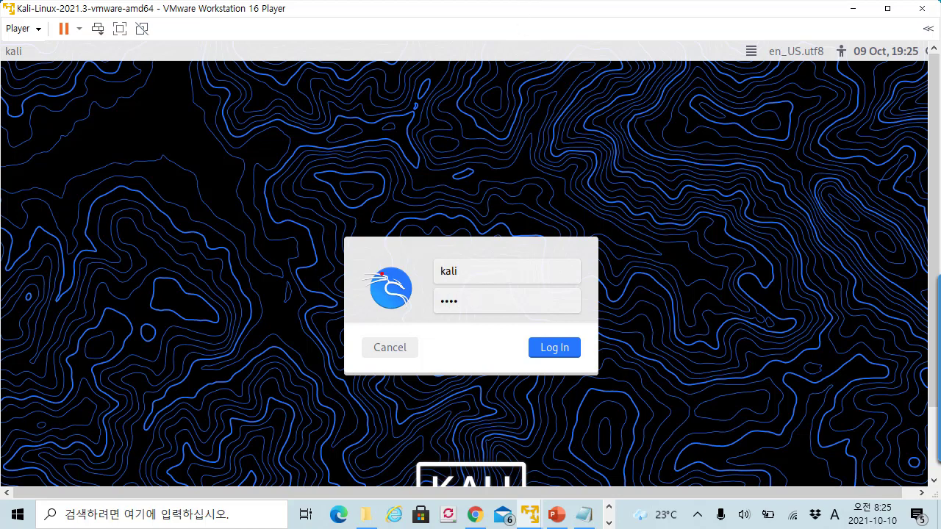
left_click(573, 352)
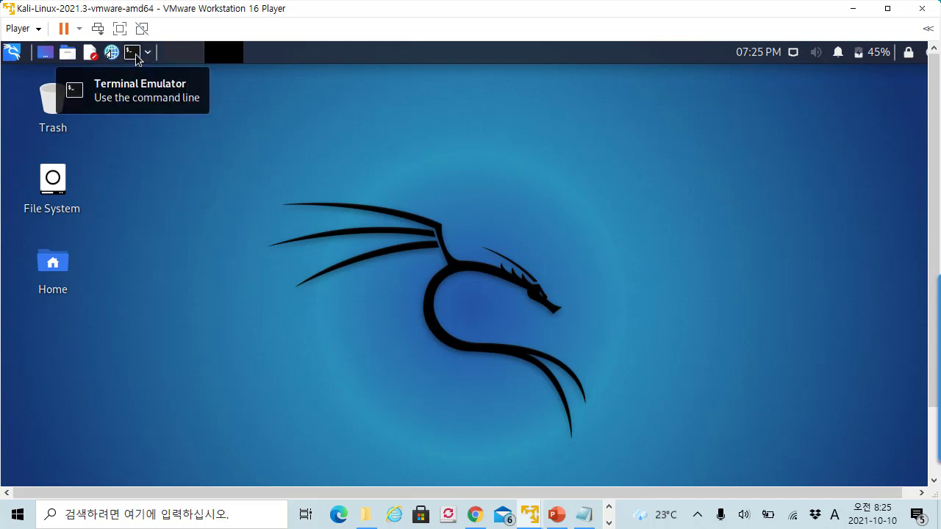
- Browse the Exploitation, Information Gathering and Post Exploitation menus, then open a Terminal Emulator
left_click(19, 59)
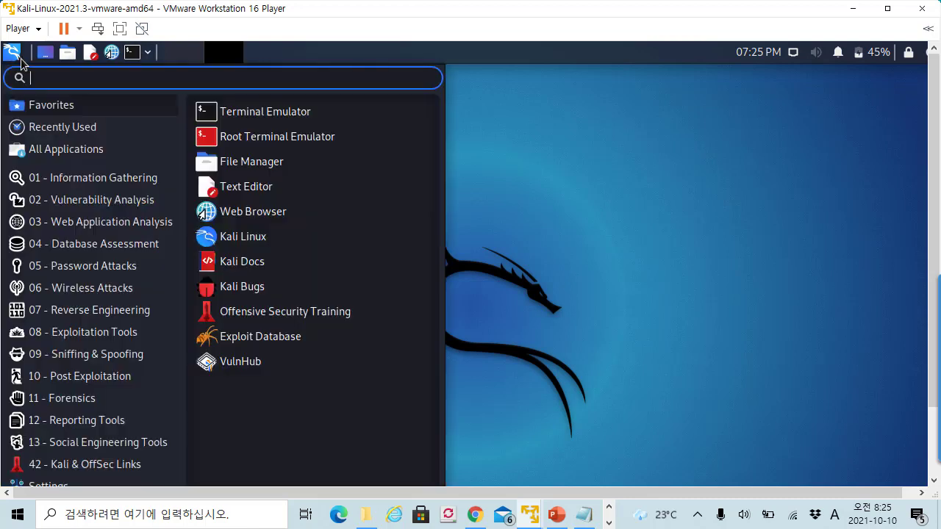
left_click(153, 334)
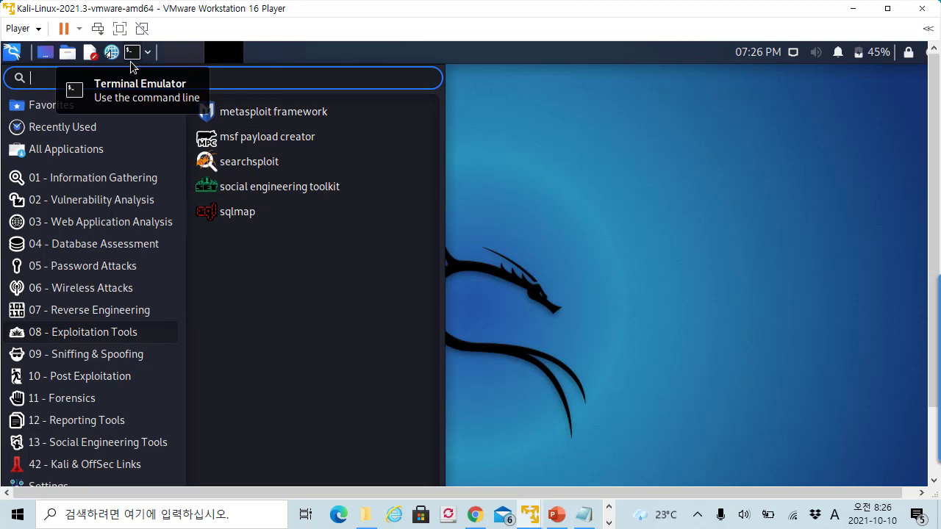
left_click(164, 176)
left_click(91, 376)
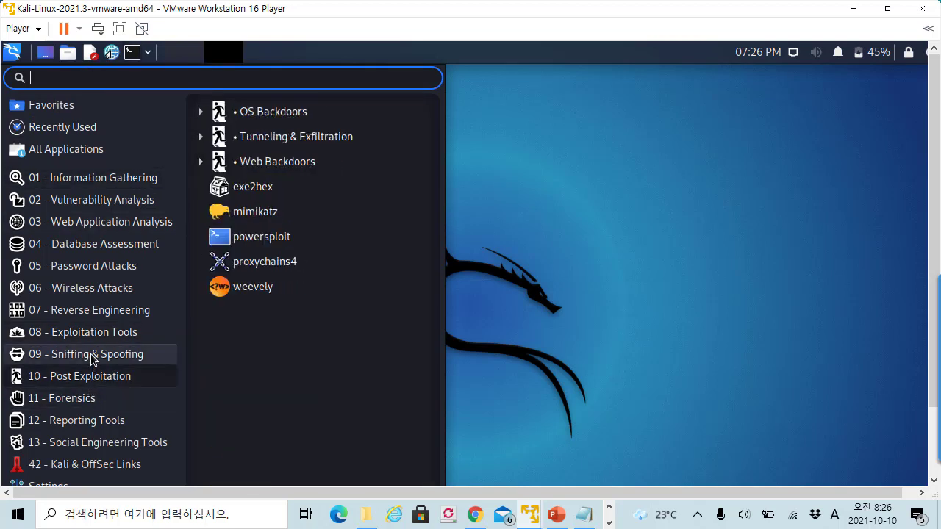
mouse_move(99, 338)
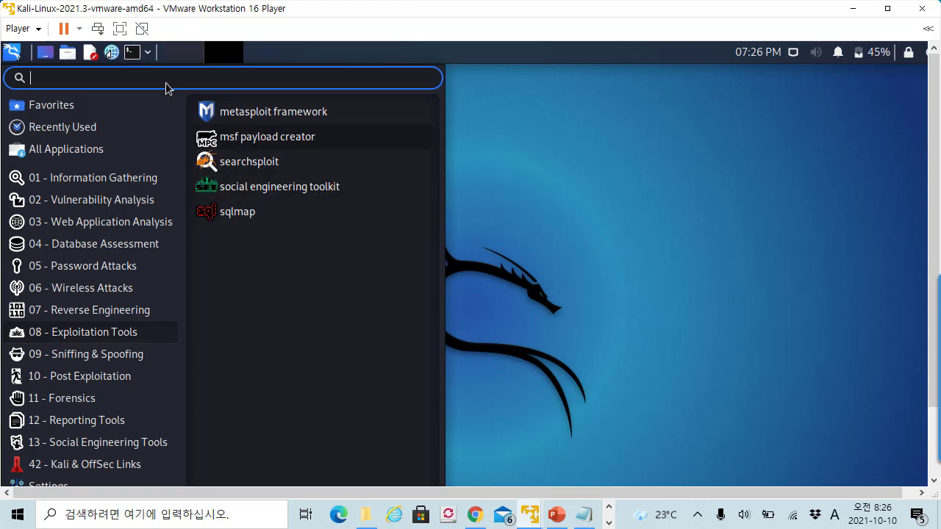
left_click(133, 54)
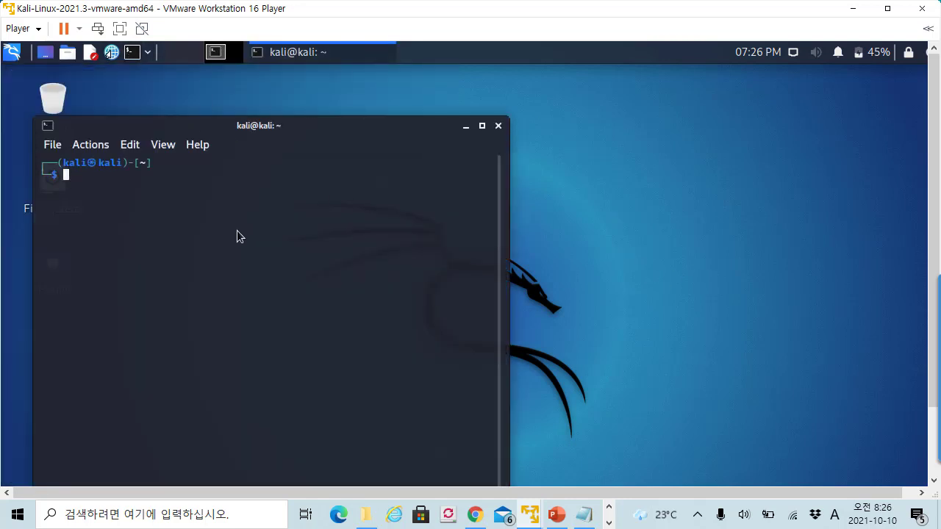
- Enlarge the terminal text twice and maximize the terminal window
key("ctrl+plus")
key("ctrl+plus")
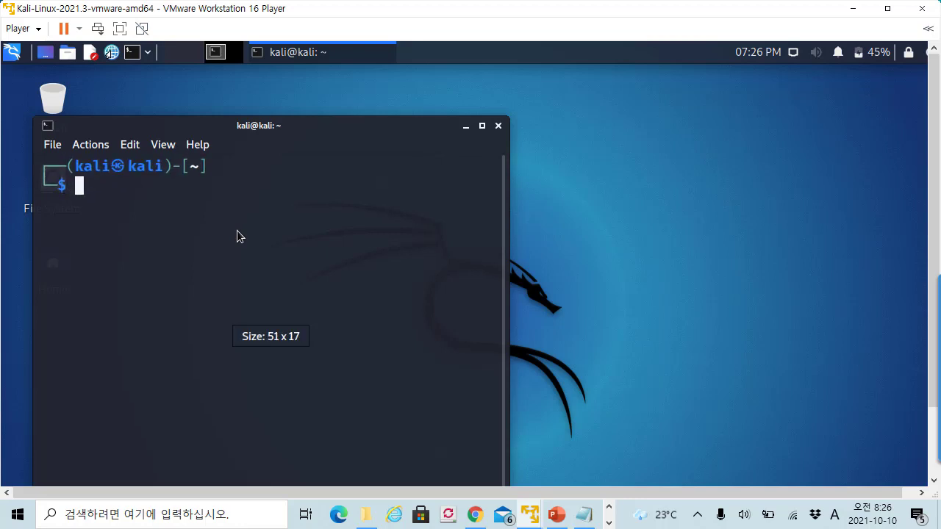
left_click(481, 127)
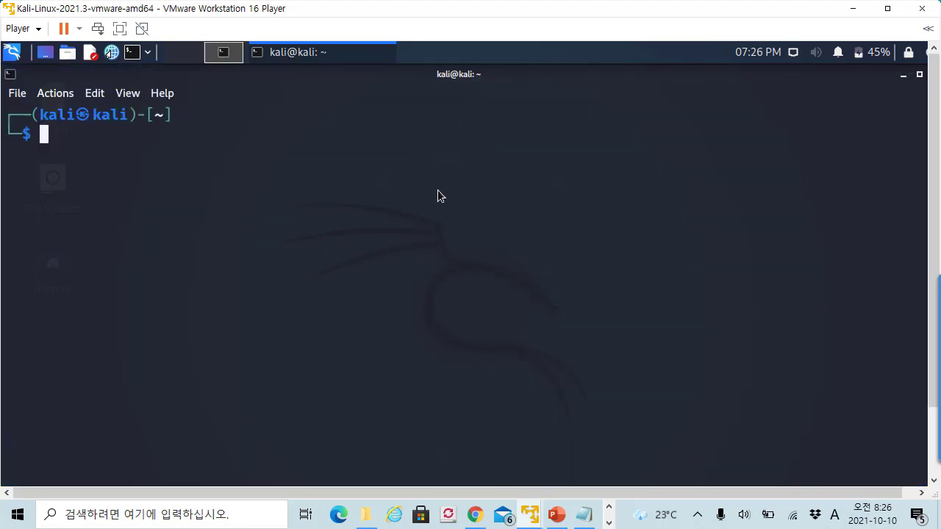
key("ctrl+plus")
- Enter sudo msfdb init at the prompt and enlarge the text once more
type("su")
key("BackSpace")
key("BackSpace")
type("sudo ")
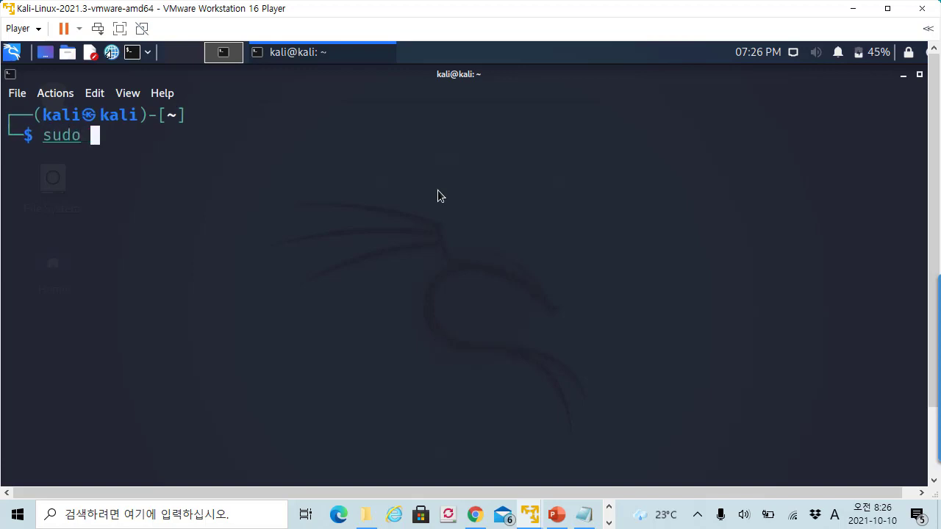
type("msfdb init")
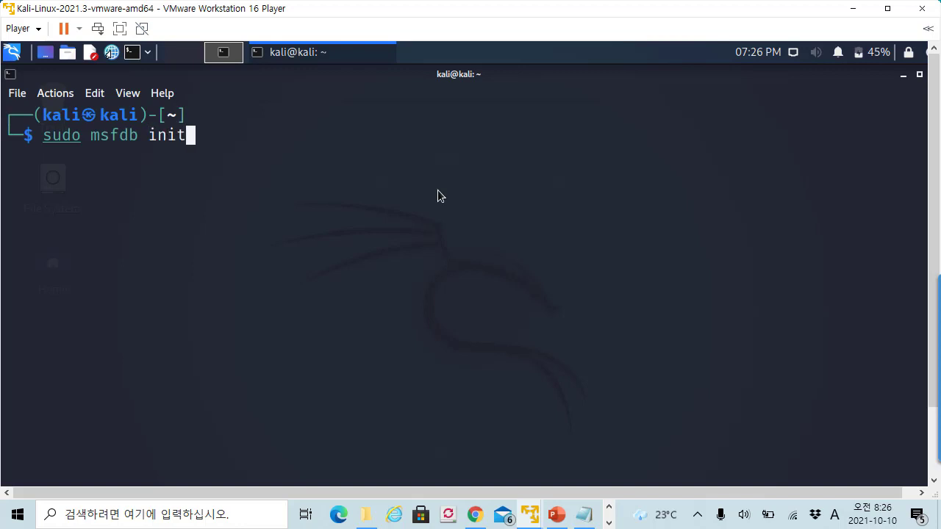
key("ctrl+plus")
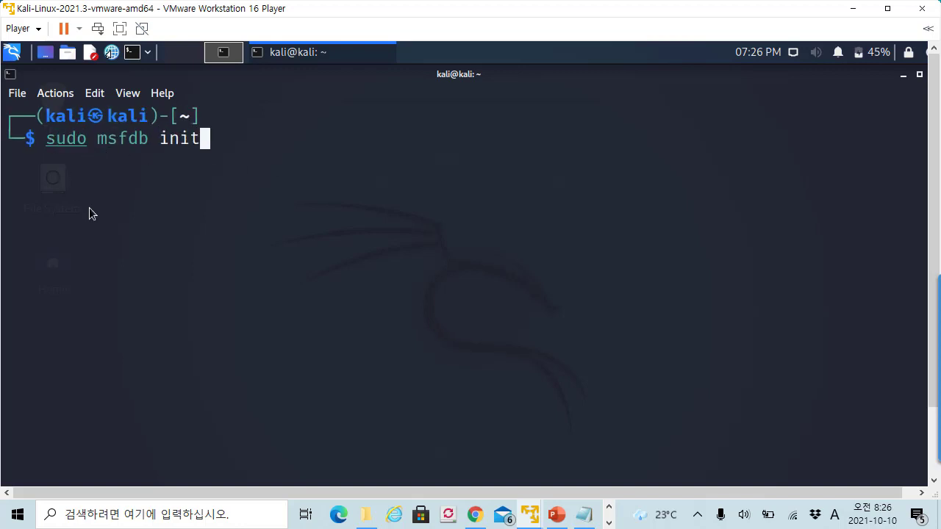
left_click_drag(98, 145, 147, 145)
left_click(147, 144)
left_click(208, 141)
- Run sudo msfdb init, supply the sudo password, and review the output
key("Return")
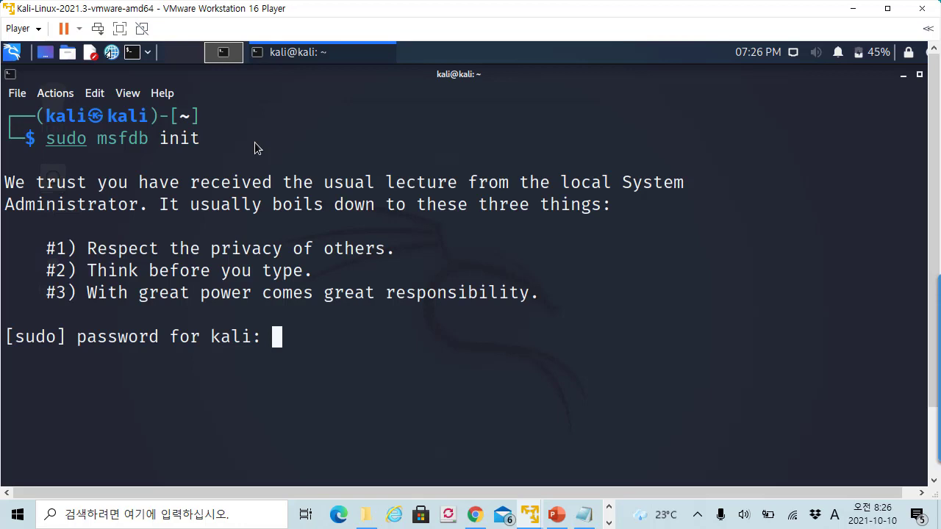
key("Return")
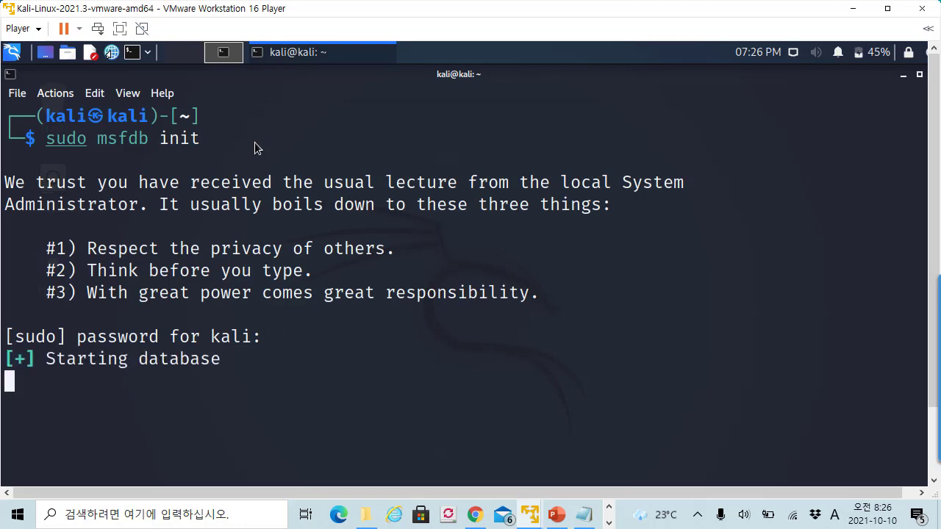
left_click_drag(92, 138, 44, 138)
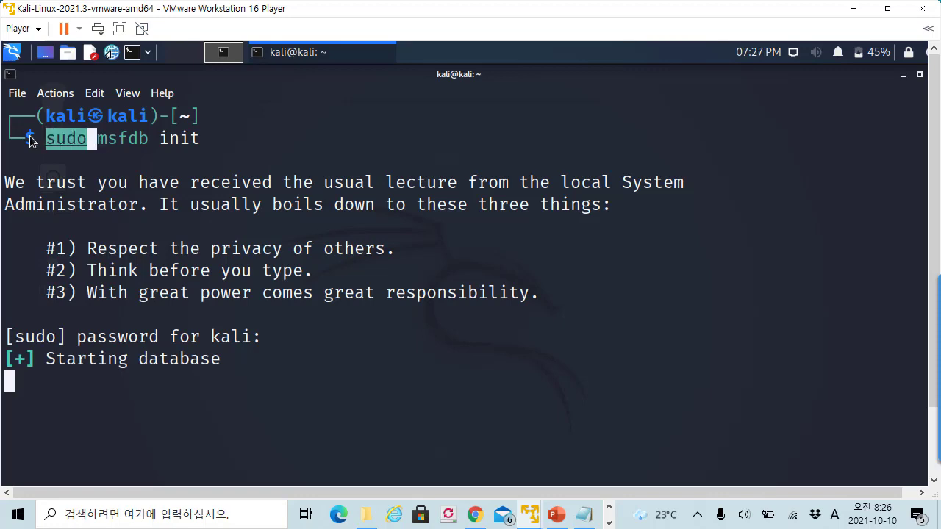
scroll(109, 169, "up", 3)
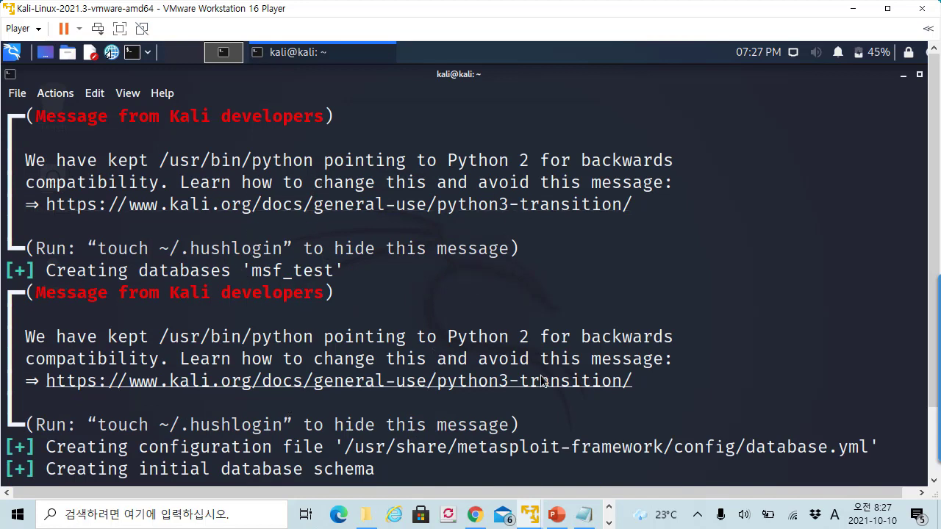
- Switch the terminal to full screen and check the database.yml configuration path
key("F11")
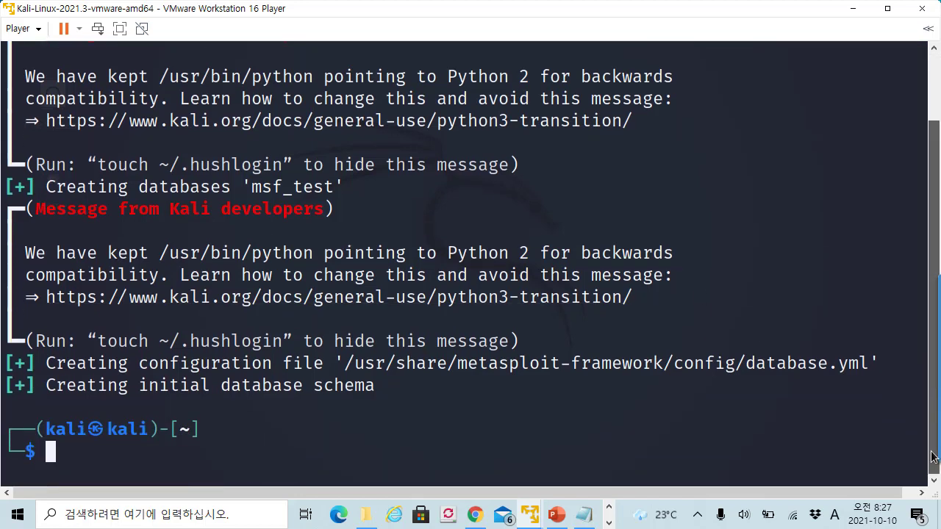
left_click_drag(366, 363, 807, 365)
left_click(754, 410)
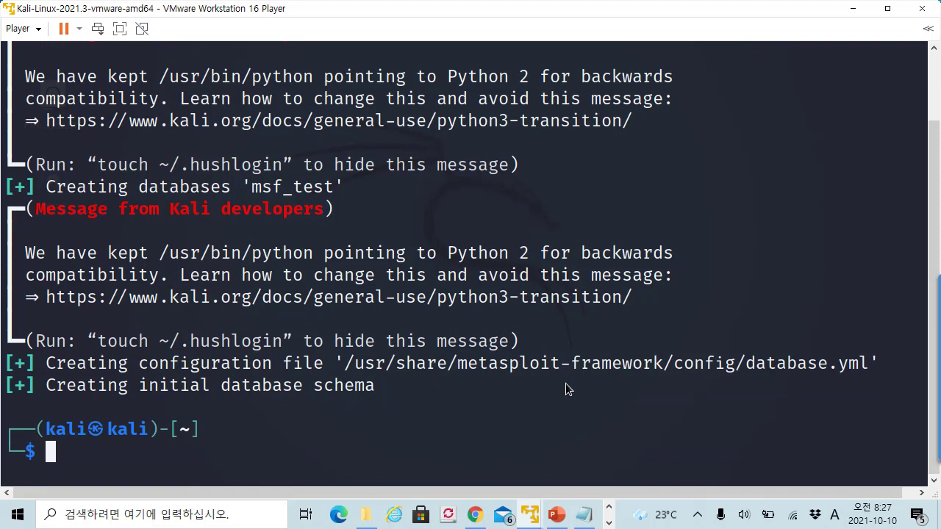